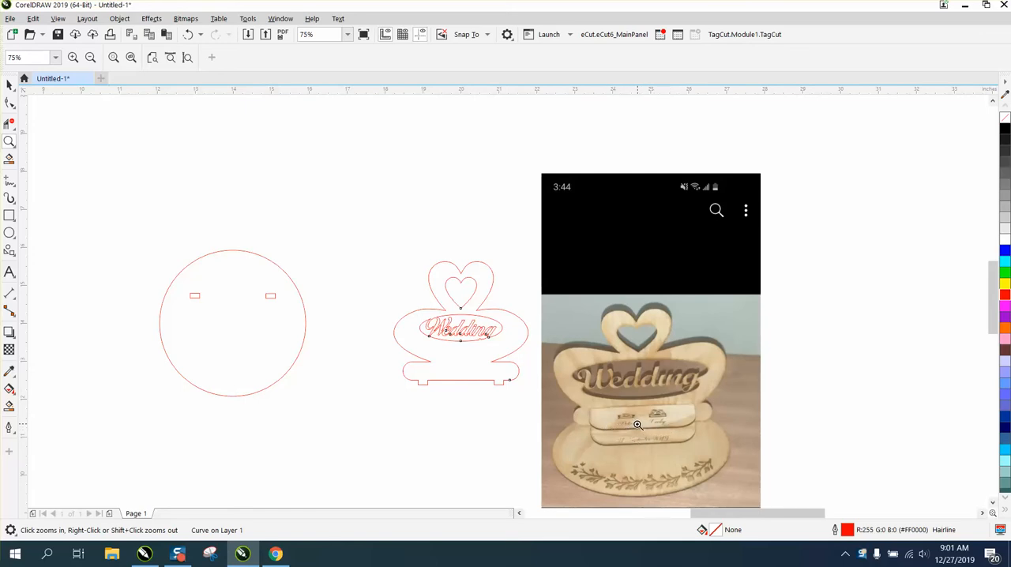
Draw a rectangle above the gap between the circle and the wedding sign, sized 2.5 inches wide by 0.75 inches high.
left_click(12, 219)
left_click_drag(282, 185, 405, 218)
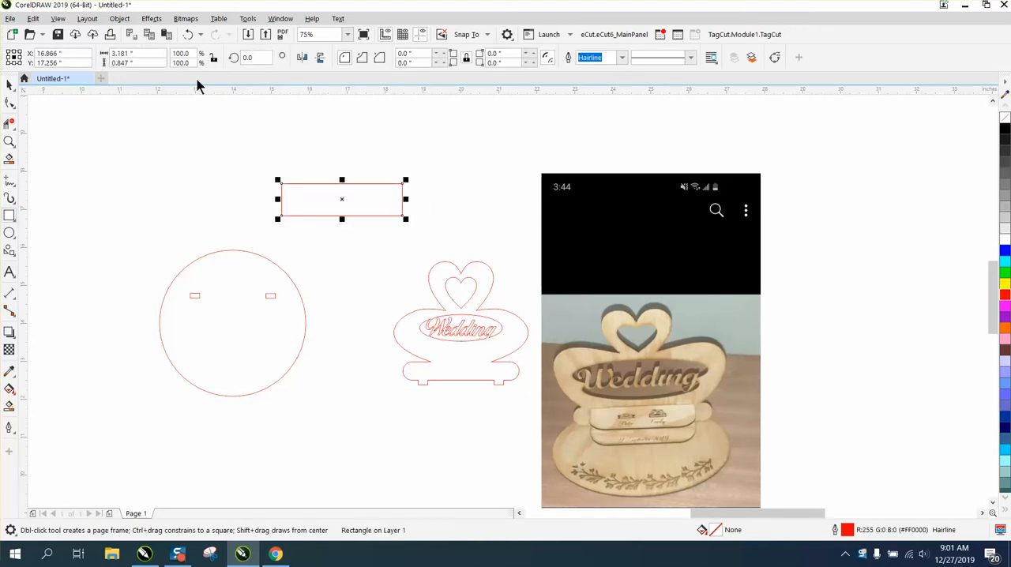
left_click_drag(144, 63, 111, 68)
type(".75")
key("Return")
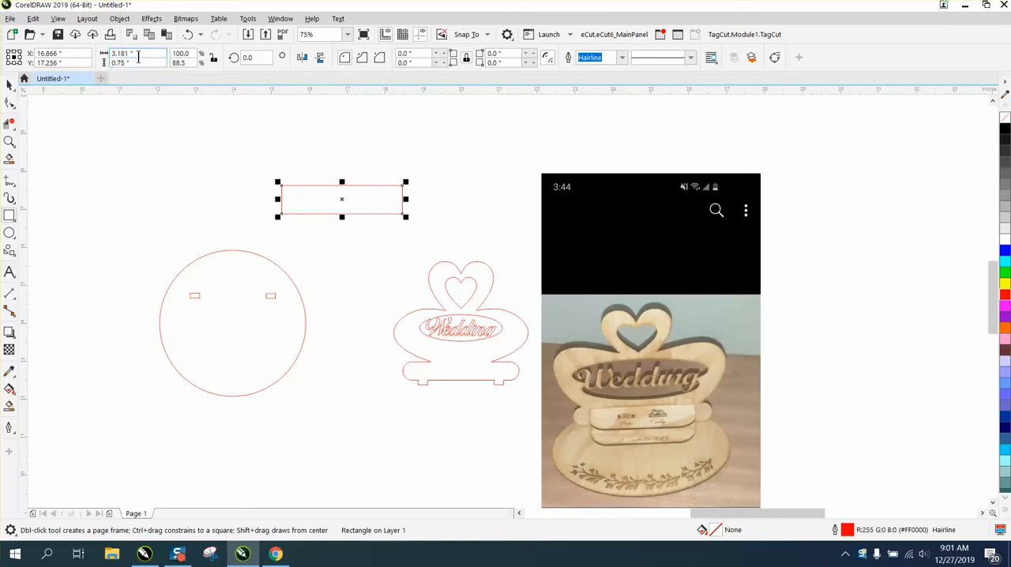
key("space")
left_click(341, 199)
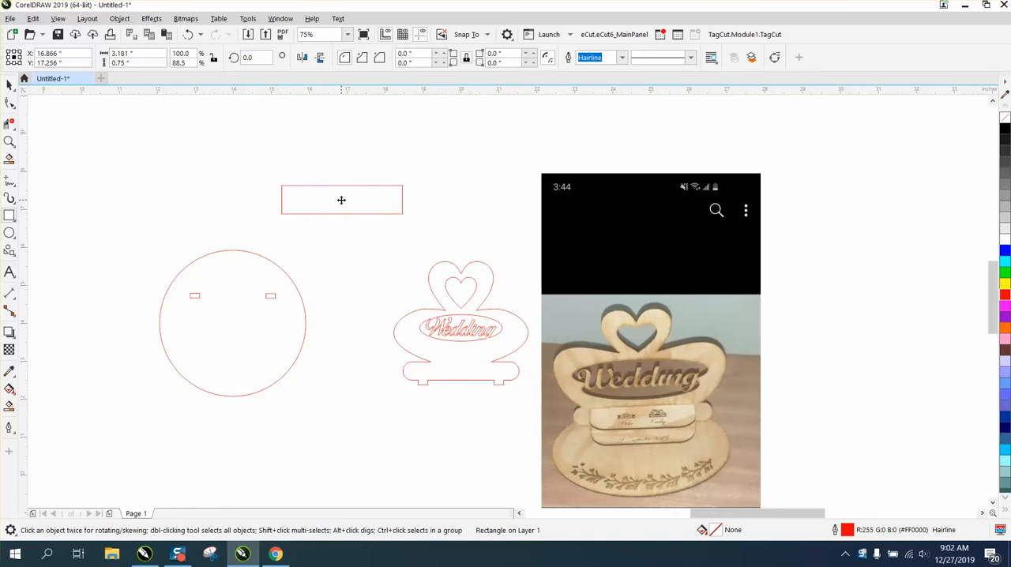
left_click_drag(164, 53, 111, 53)
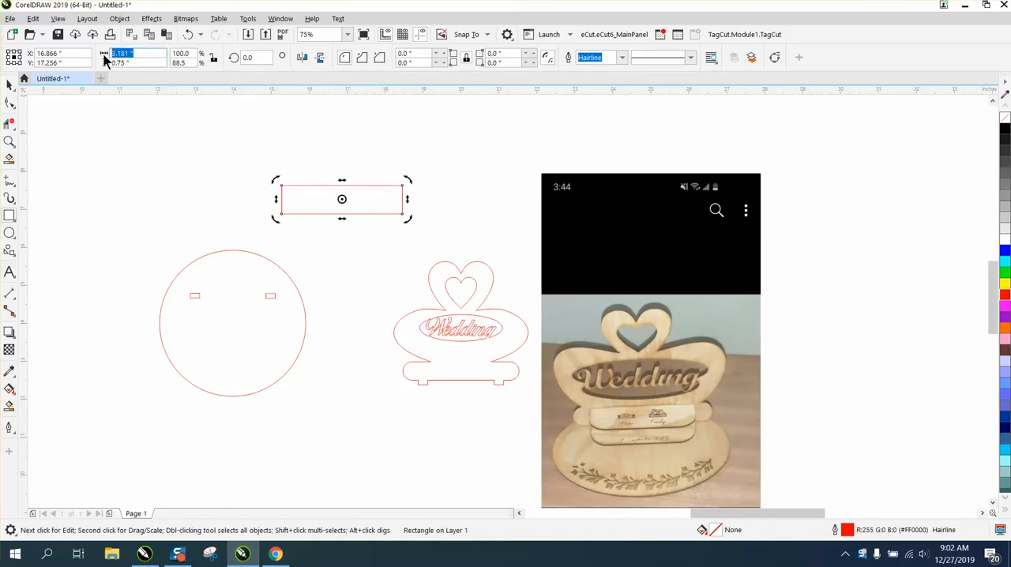
type("2.5")
key("Return")
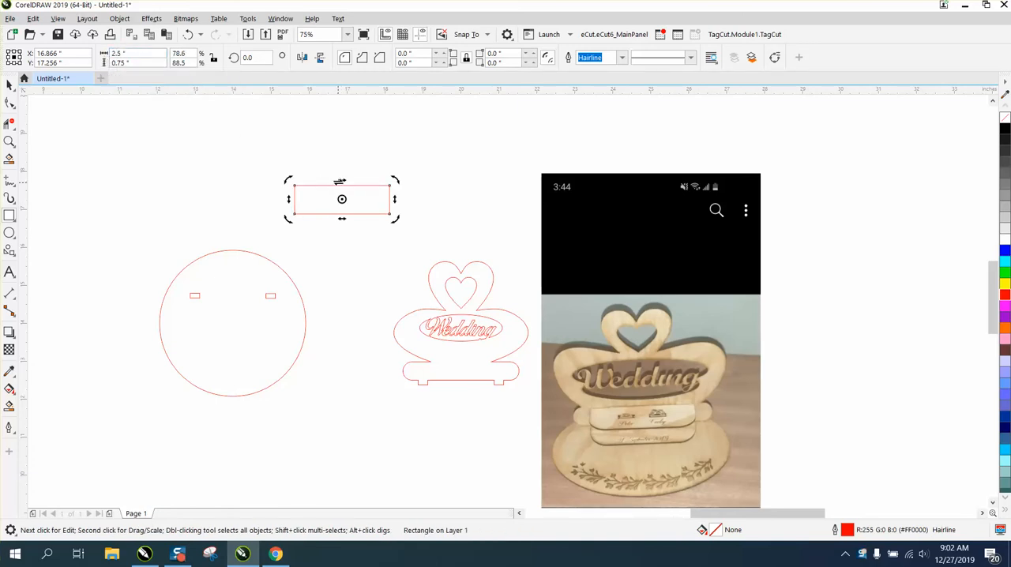
Move the rectangle down into the space between the circle and the heart of the wedding sign.
left_click(299, 159)
left_click(9, 84)
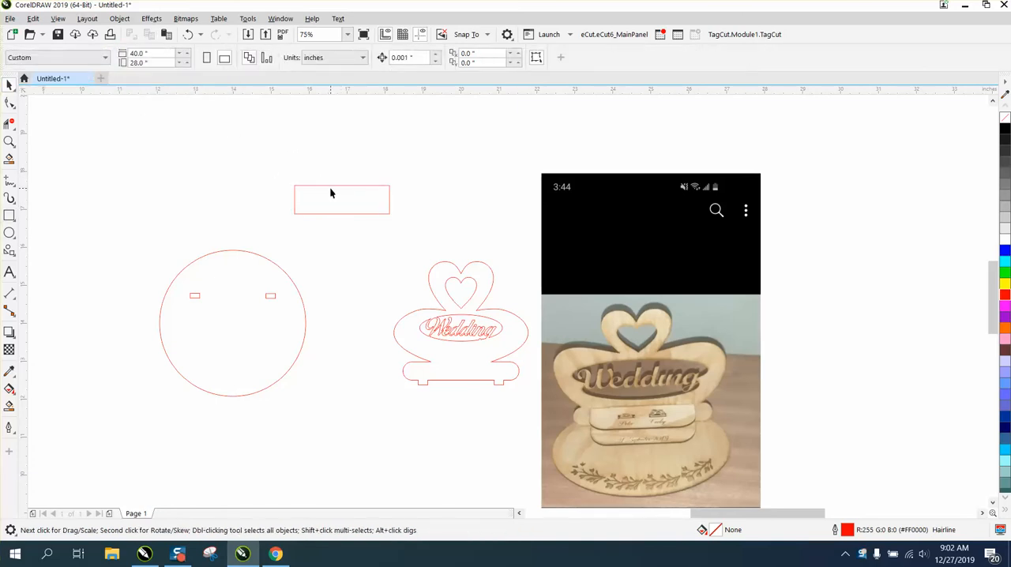
left_click_drag(331, 186, 344, 250)
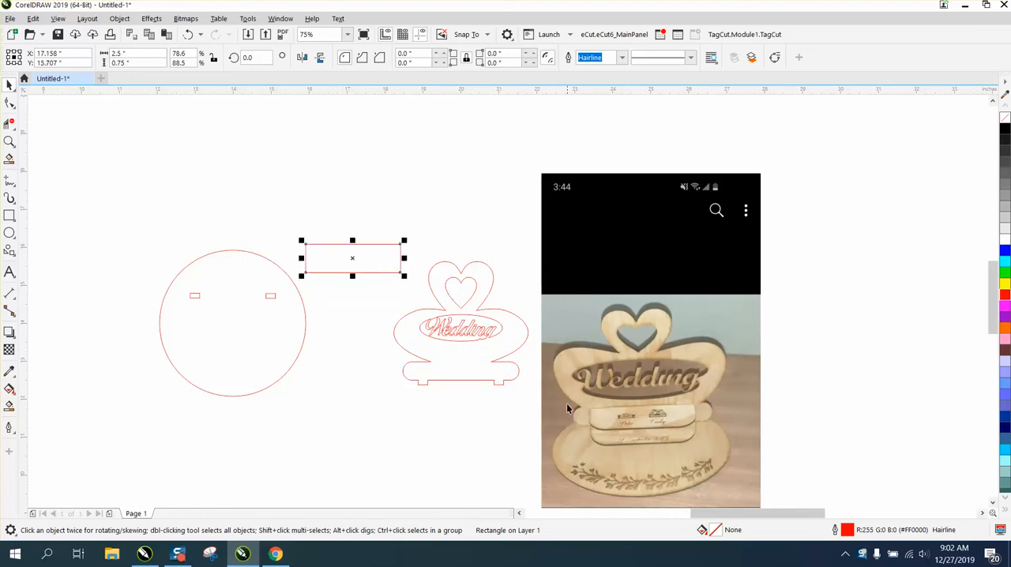
Examine the ring shelf pieces in the reference photo and compare them with the rectangle and sign outline.
left_click(9, 142)
left_click_drag(718, 485, 718, 485)
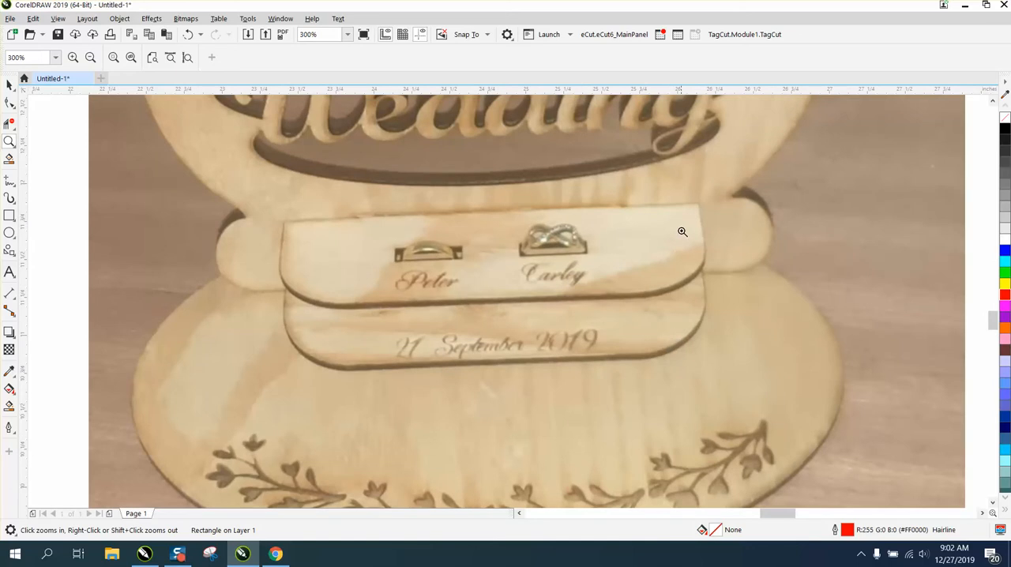
scroll(589, 206, "down", 3)
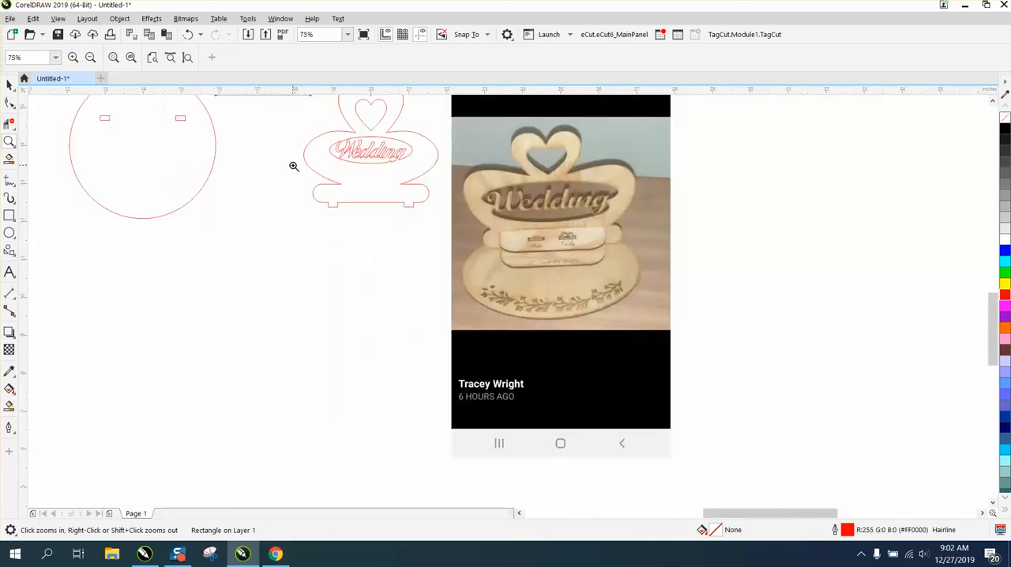
scroll(293, 165, "down", 3)
left_click(9, 85)
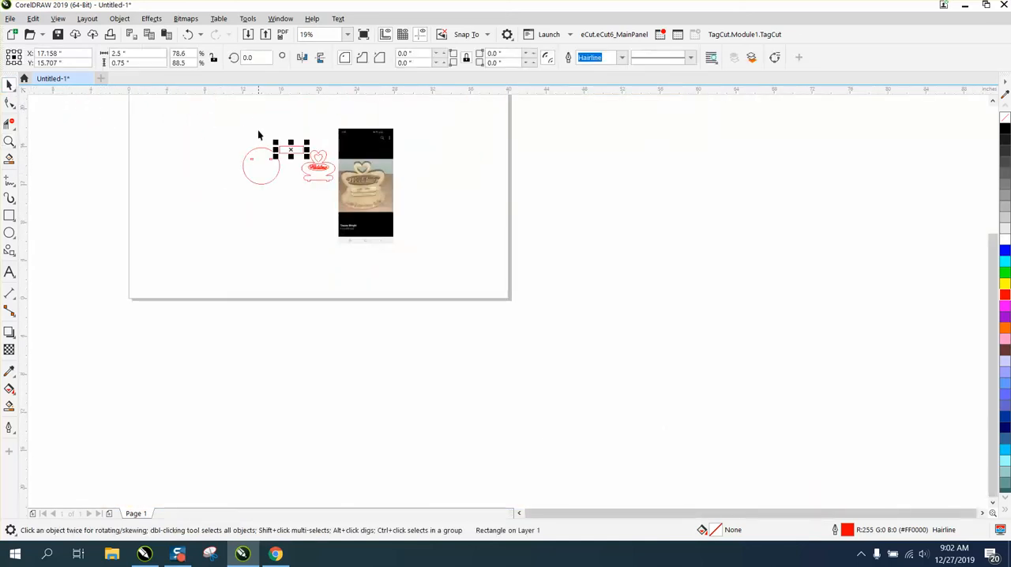
left_click_drag(258, 129, 341, 207)
left_click(9, 142)
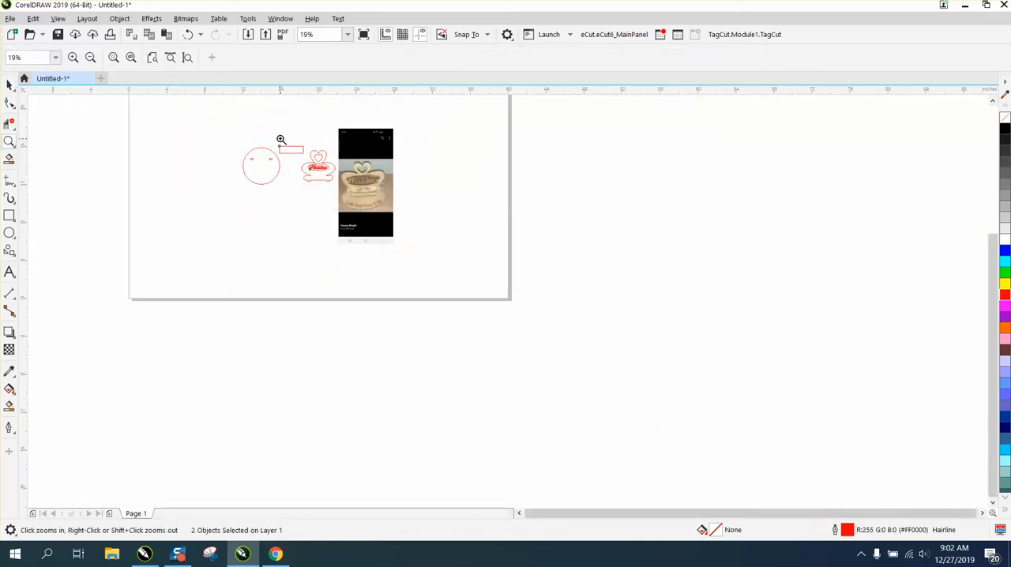
left_click_drag(280, 139, 370, 194)
left_click(9, 85)
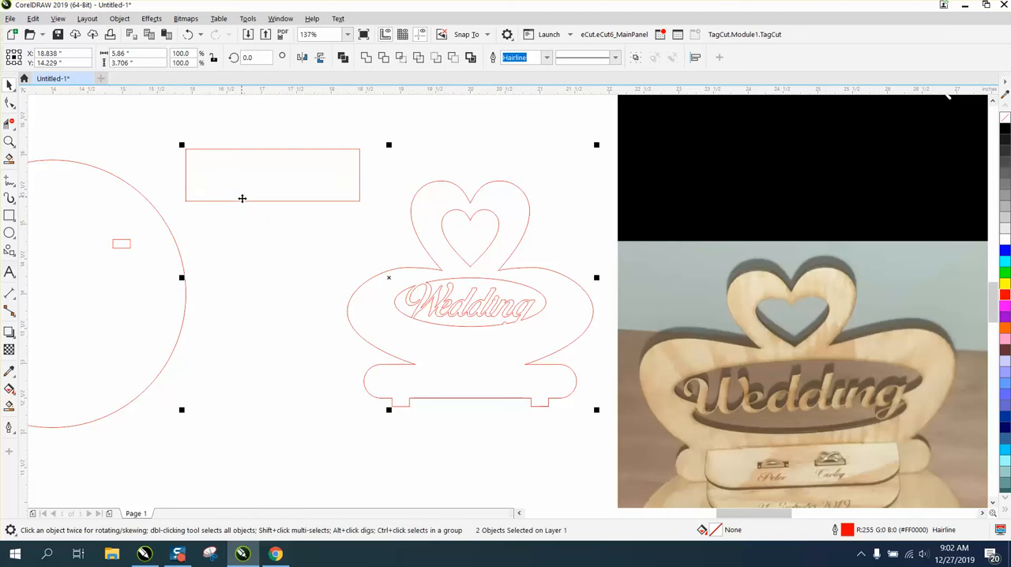
left_click(149, 163)
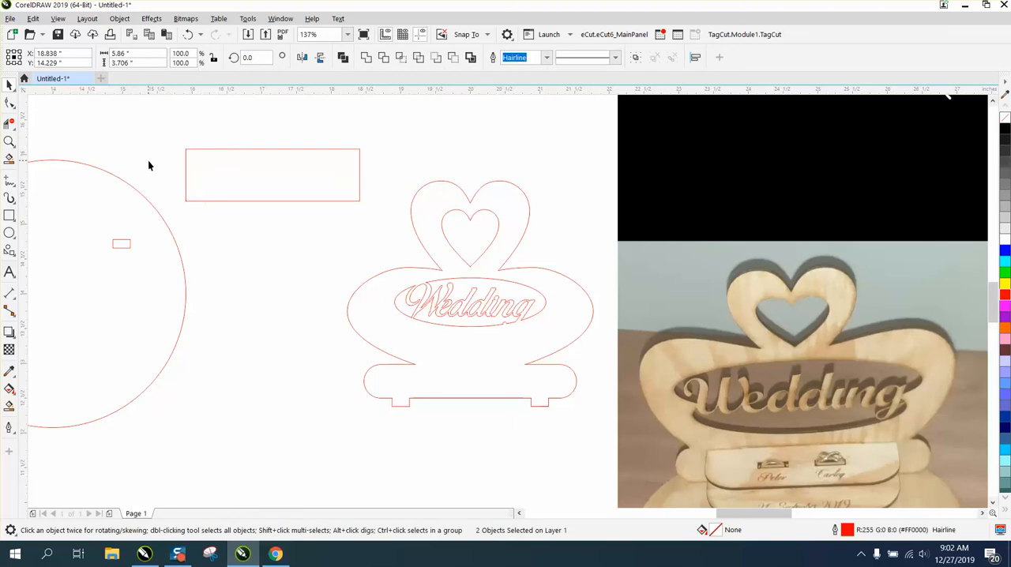
Round the two bottom corners of the rectangle with a 0.5 inch radius.
left_click(230, 202)
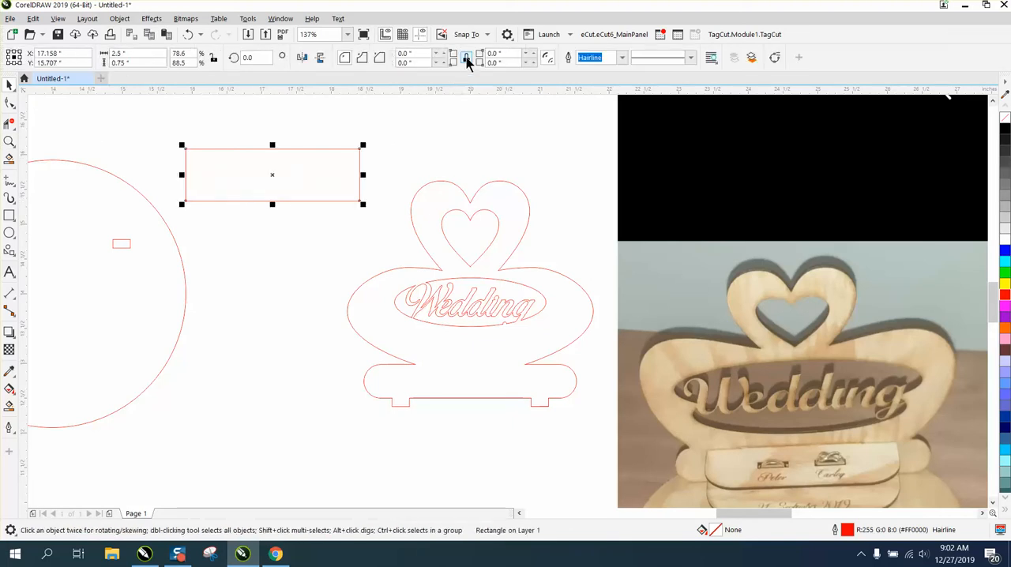
left_click(405, 63)
type(".5")
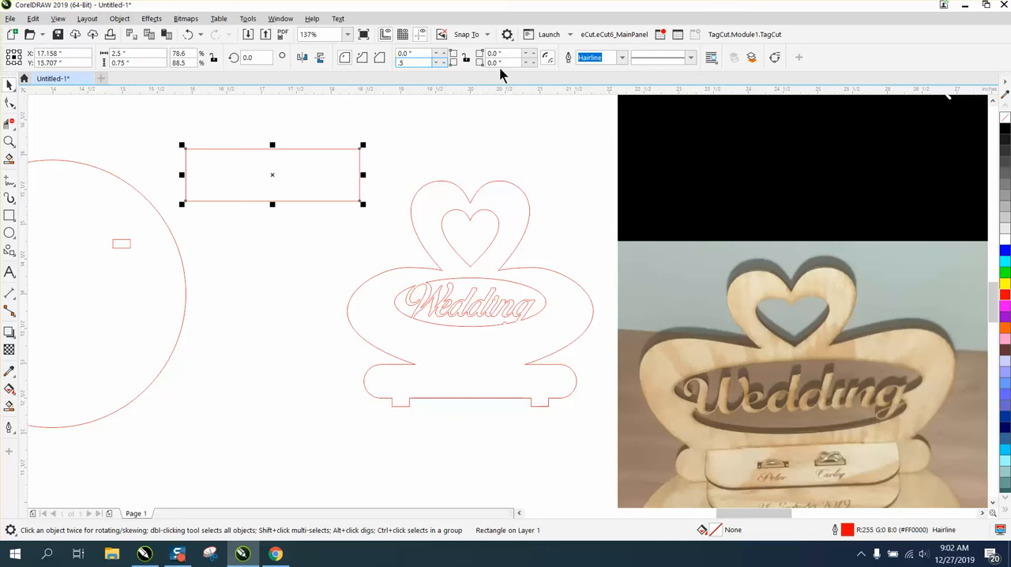
left_click_drag(503, 63, 472, 75)
type(".5")
key("Return")
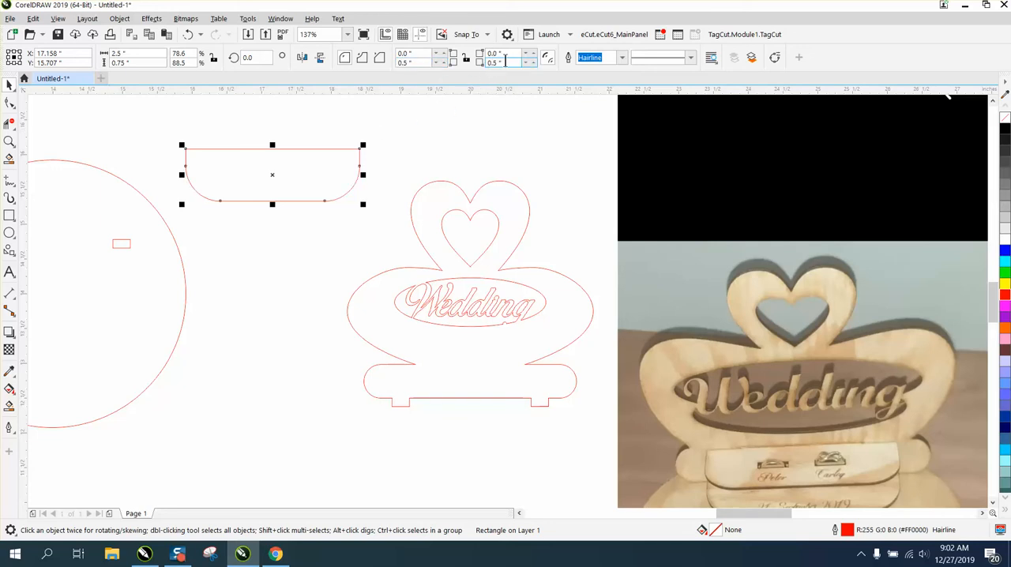
Set both bottom corner radii of the rectangle to 0.75 inches and move the shape down beside the sign's base.
left_click_drag(505, 62, 474, 74)
key("BackSpace")
key("Return")
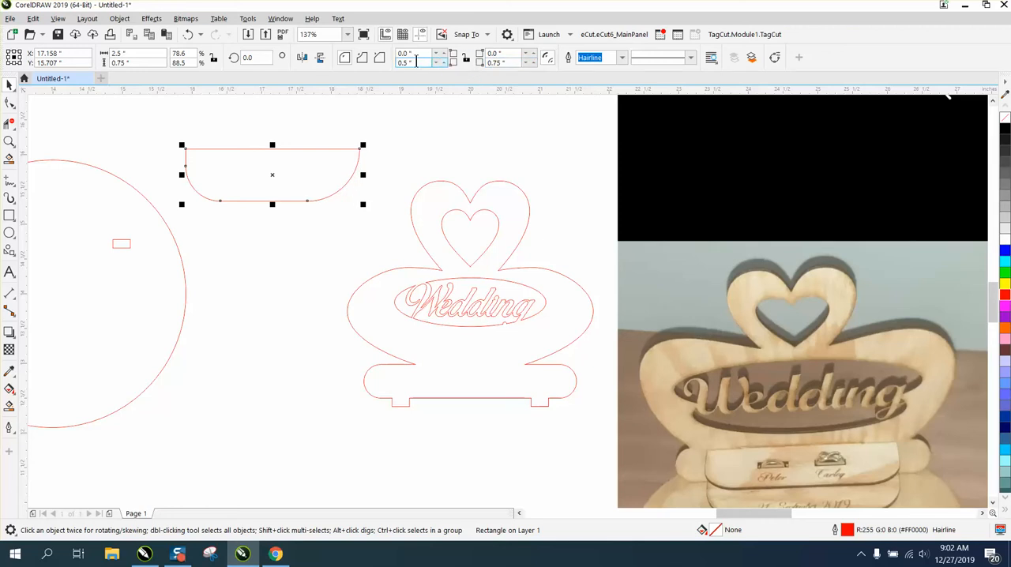
left_click_drag(431, 63, 374, 68)
key("BackSpace")
type(".75")
key("Return")
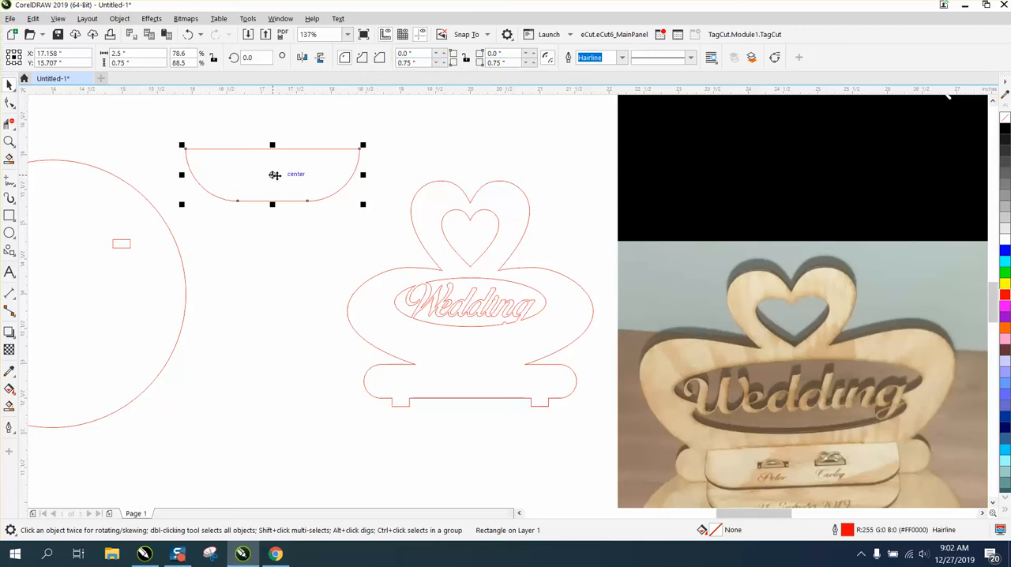
left_click_drag(276, 172, 269, 402)
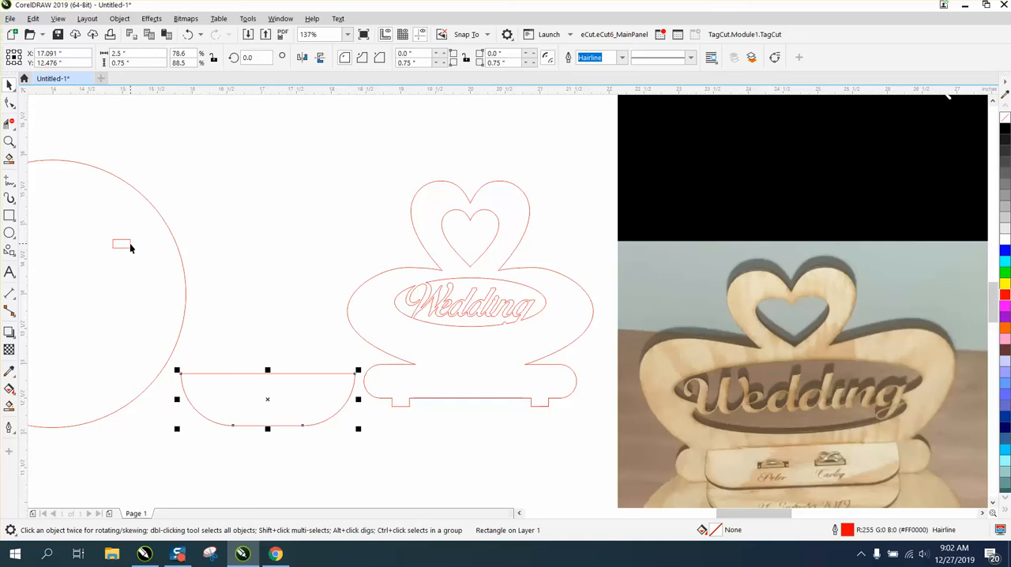
Copy the circle's right slot with Smart Fill and place the copy outside the circle with no fill and a red outline.
left_click(131, 247)
left_click(130, 244)
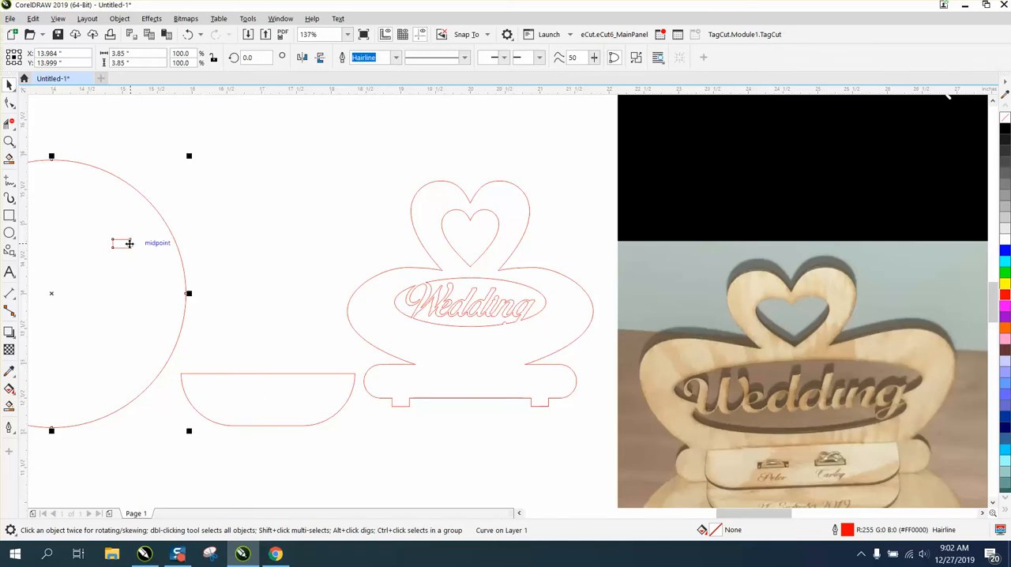
left_click(8, 406)
left_click(126, 245)
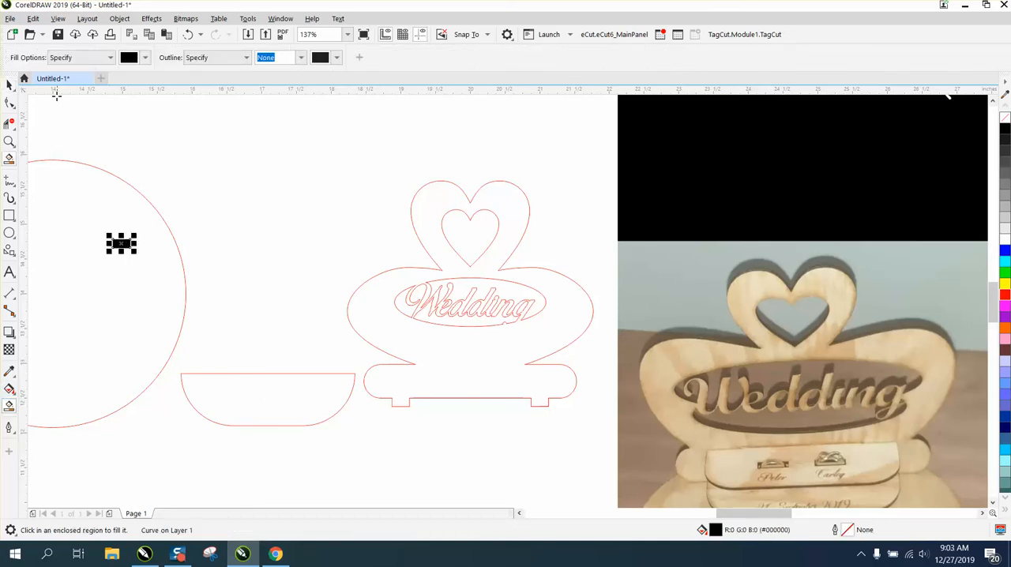
left_click(9, 84)
left_click_drag(122, 241, 278, 257)
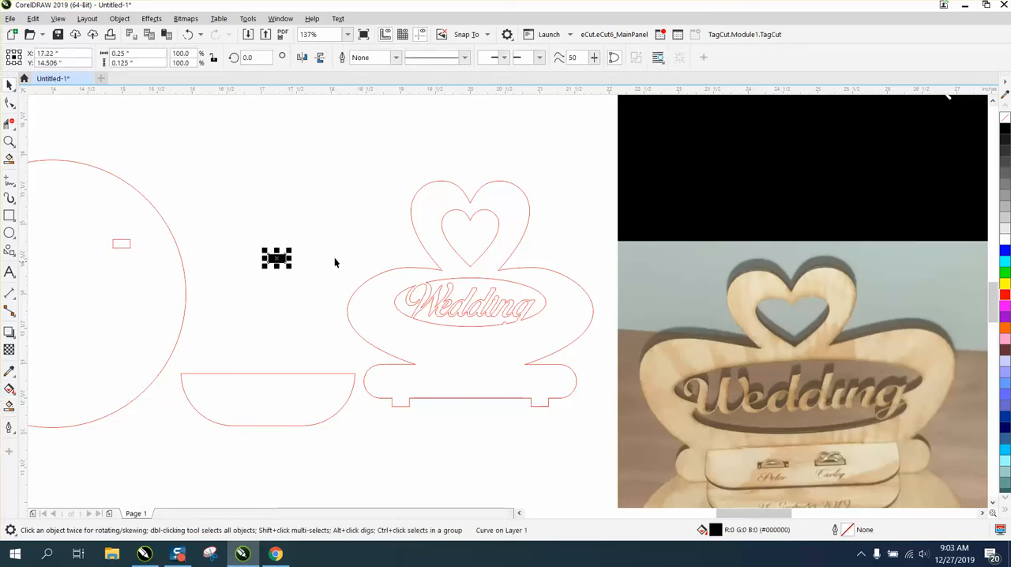
left_click(1005, 117)
right_click(1007, 300)
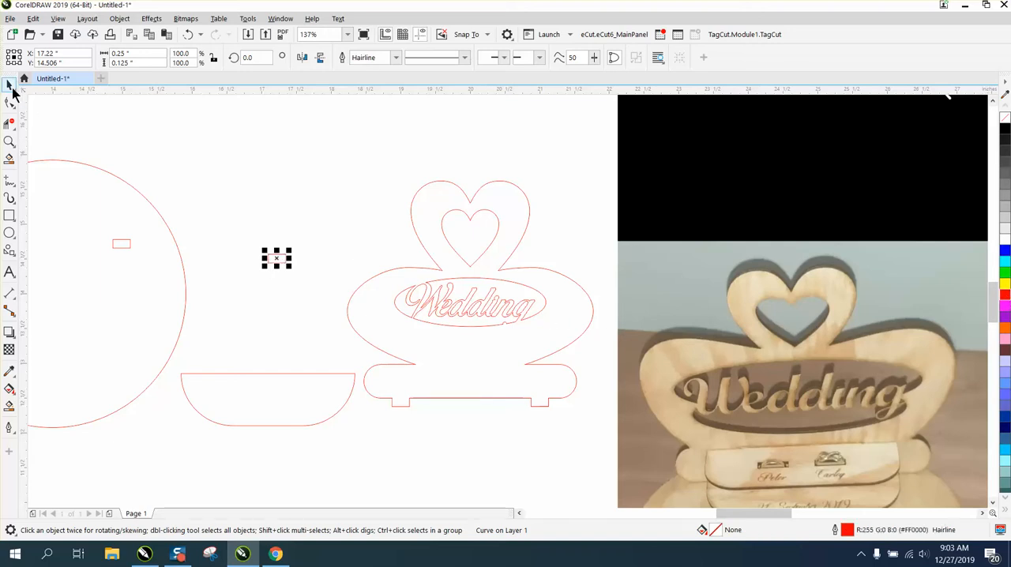
Move the wedding sign outline over the reference photo and place the rounded shelf piece in the cleared space.
left_click(478, 278)
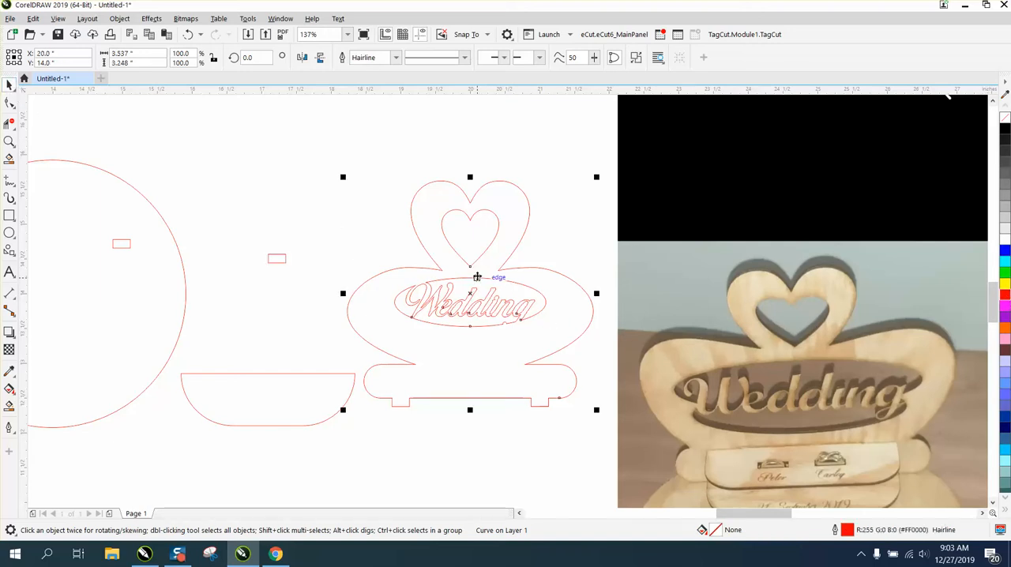
left_click_drag(477, 277, 664, 252)
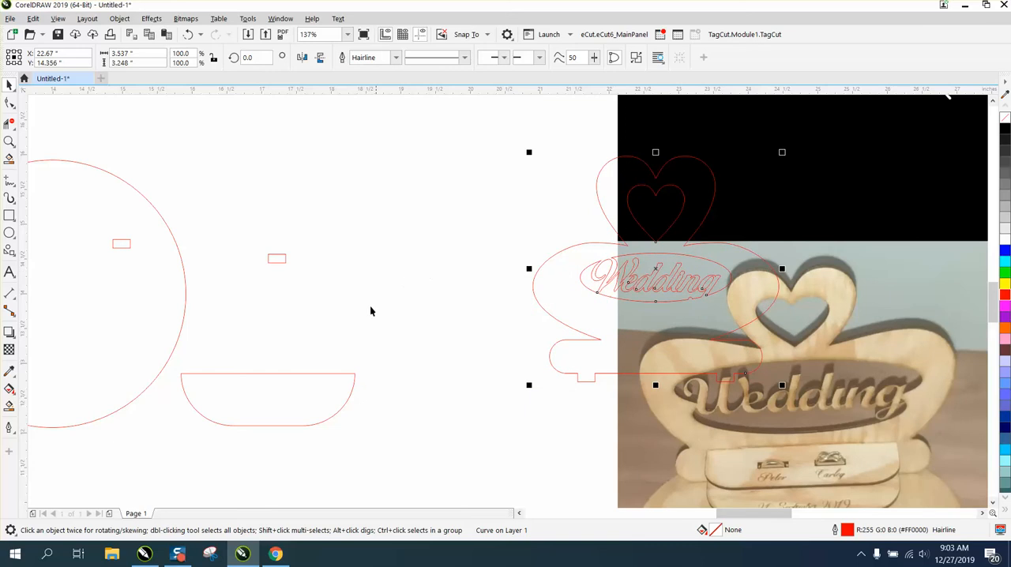
left_click(335, 373)
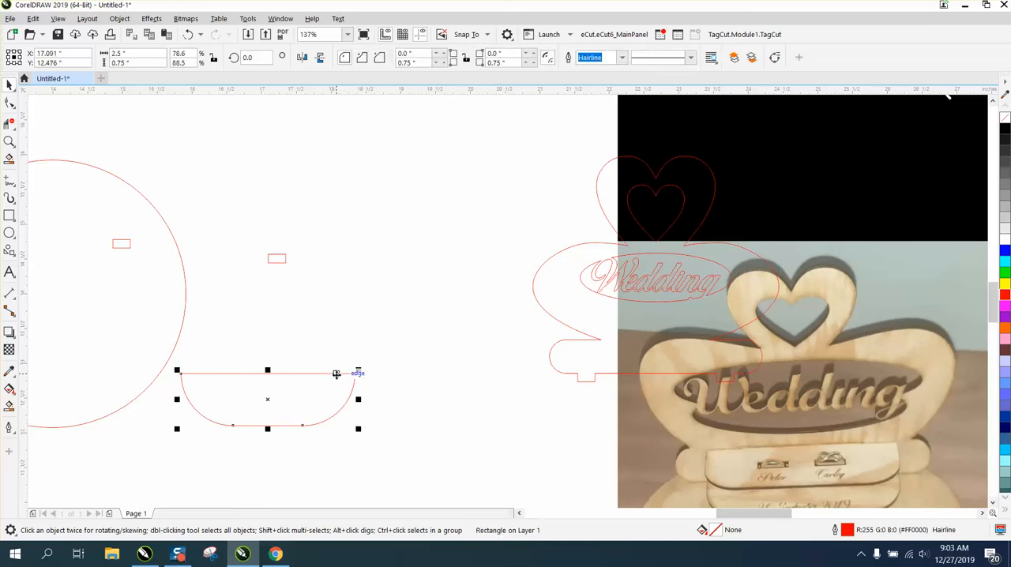
left_click_drag(337, 374, 539, 269)
left_click_drag(607, 282, 728, 284)
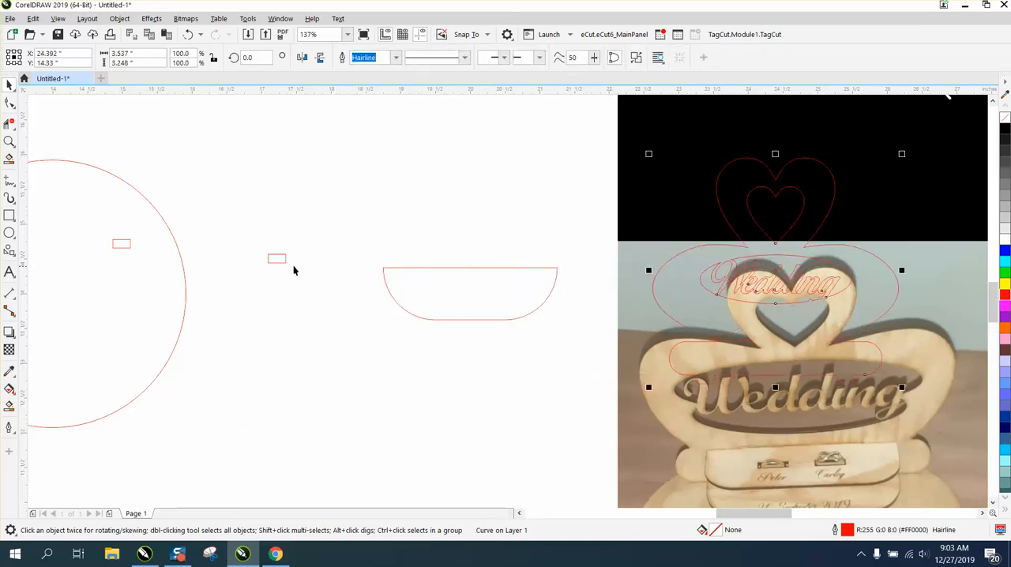
Centre the copied slot rectangle on the shelf piece's straight top edge and nudge it up to a slight overlap.
left_click_drag(280, 263, 469, 264)
key("p")
left_click(9, 141)
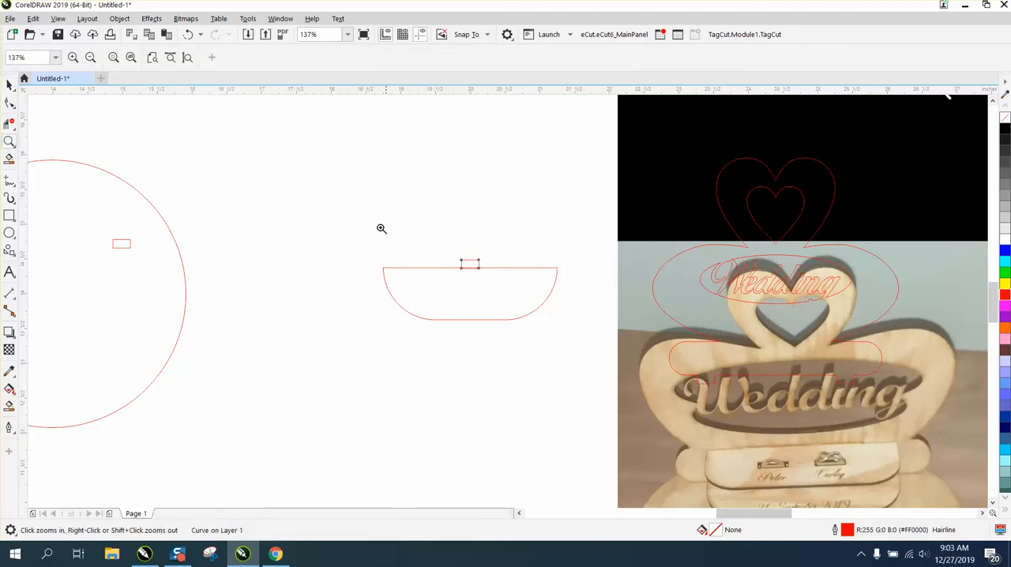
left_click_drag(373, 240, 636, 350)
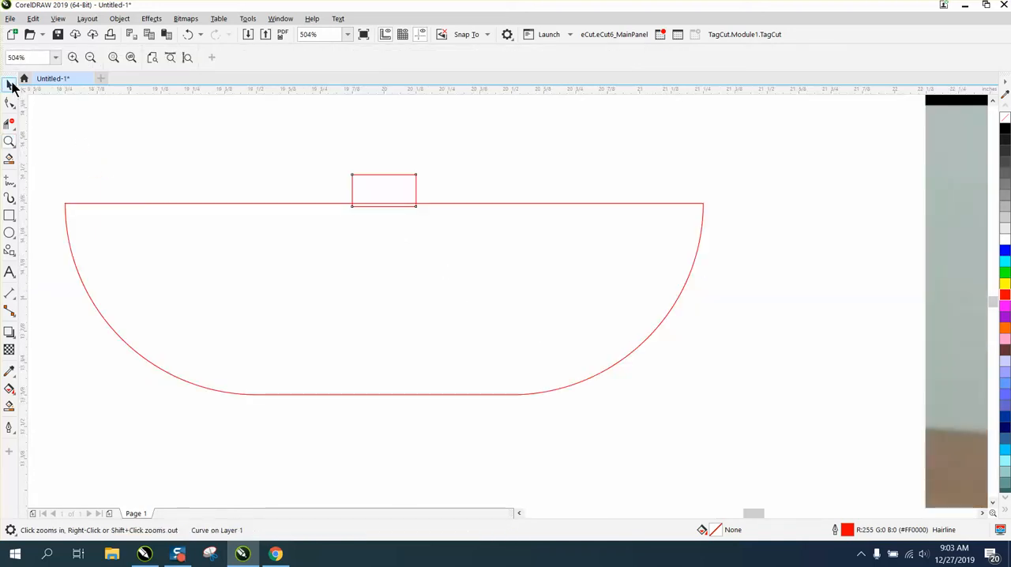
left_click(9, 85)
left_click(161, 141)
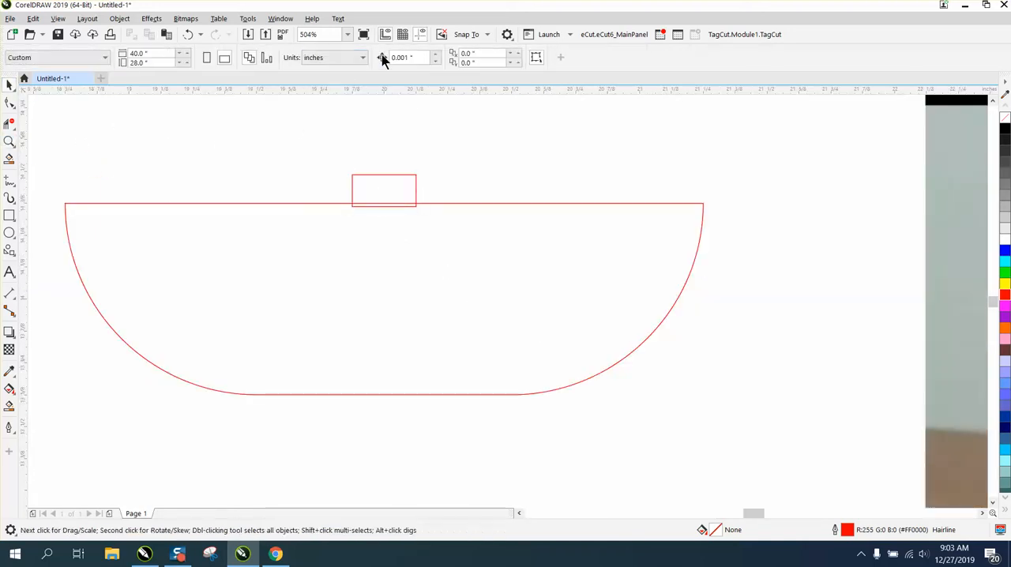
left_click(400, 175)
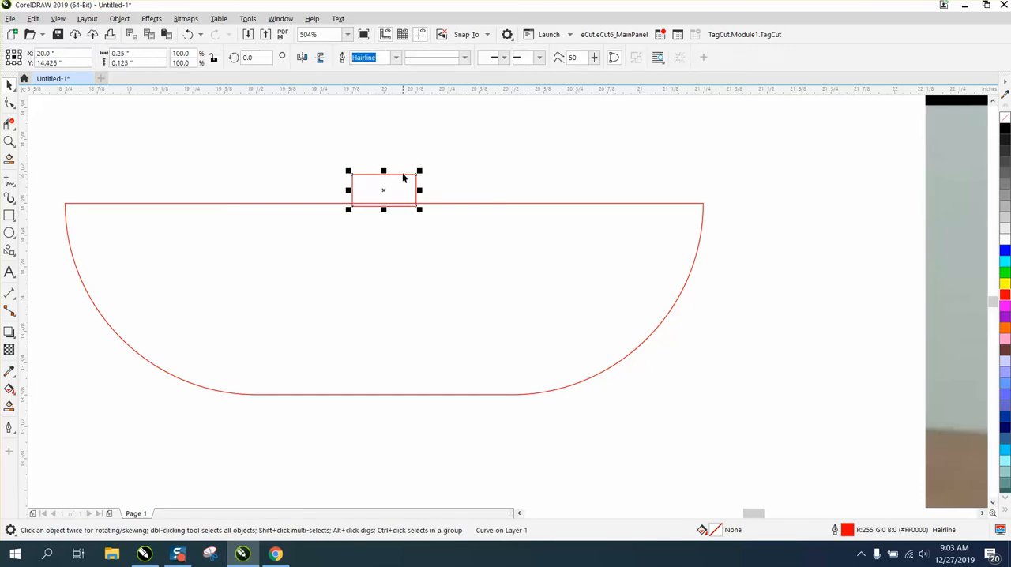
key("Up")
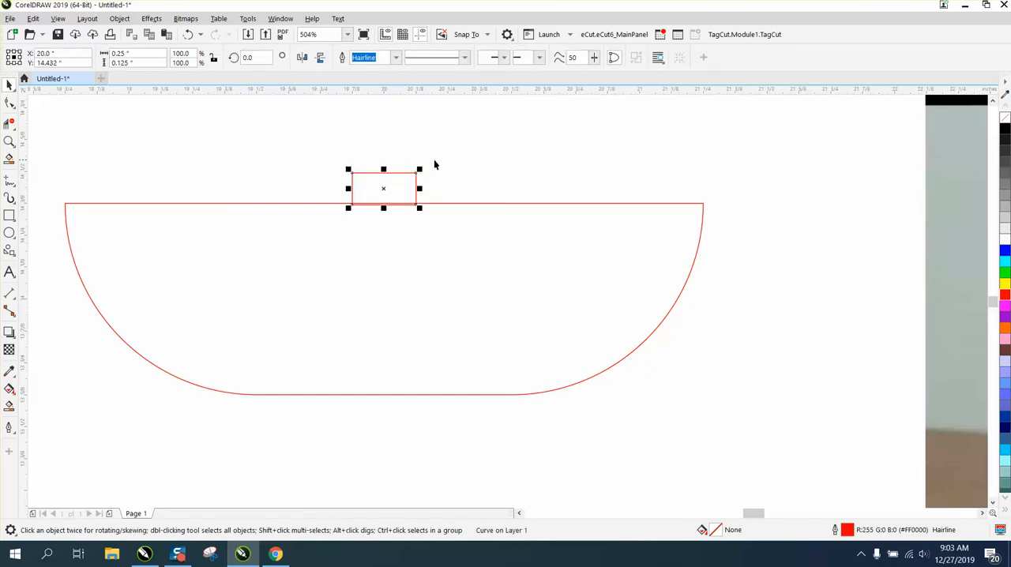
Set the nudge distance to 1 inch and shift the small rectangle 1 inch left along the shelf's top edge.
left_click(413, 145)
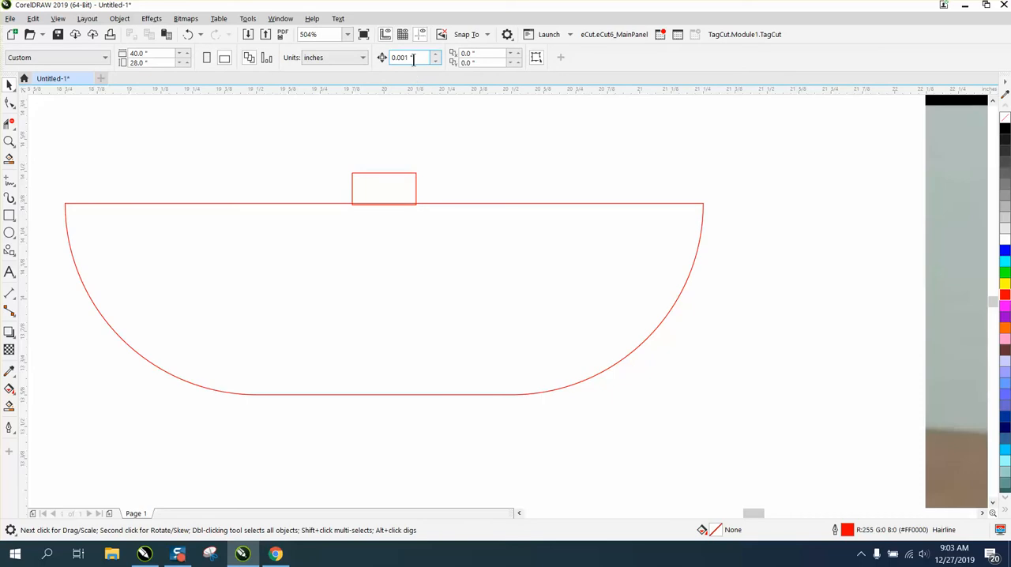
left_click(413, 60)
type("1")
left_click(414, 173)
key("Down")
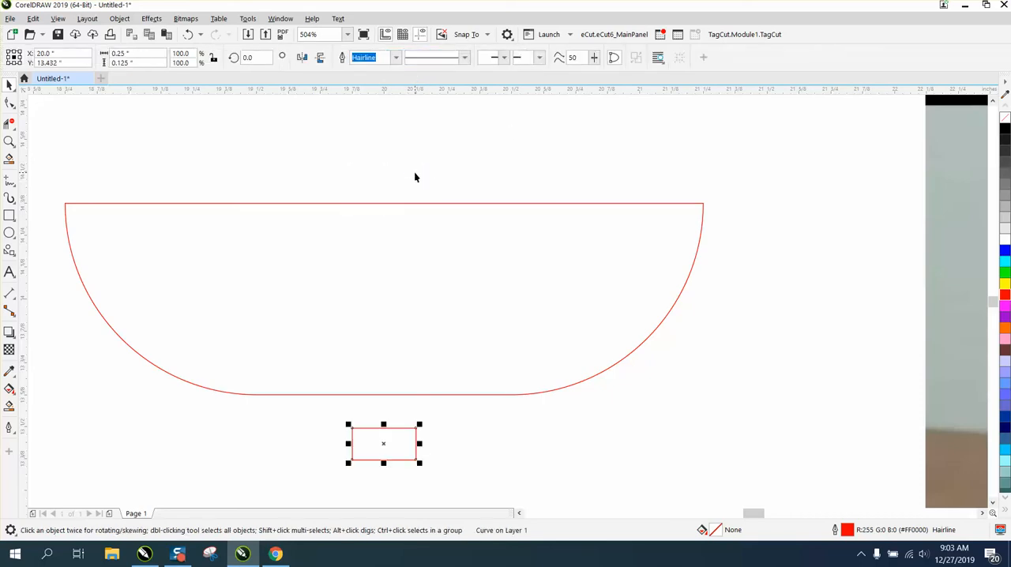
key("Up")
key("Left")
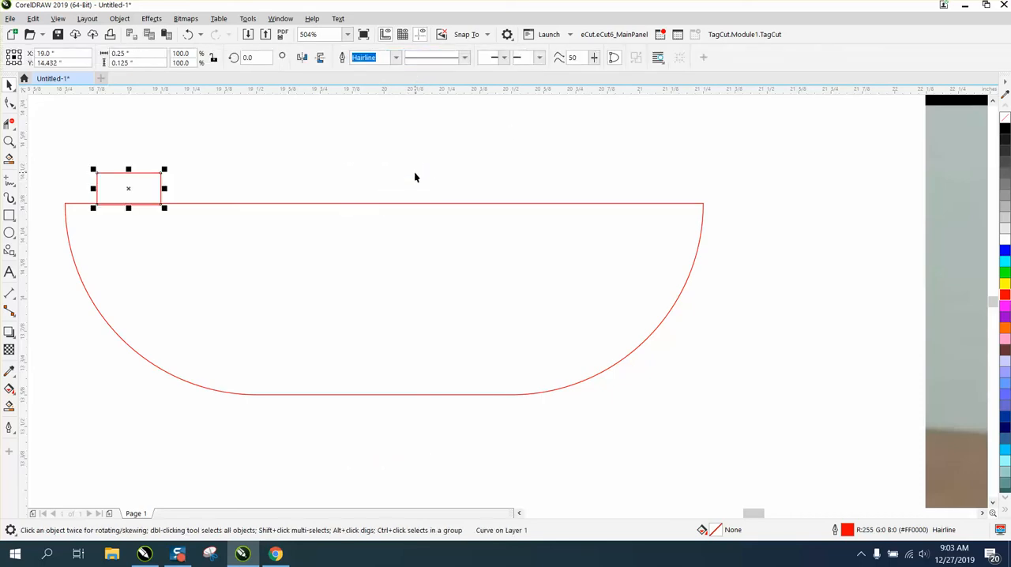
Return the small rectangle to the shelf's centre, duplicate it, and shift the two copies 1 inch left and 1 inch right.
key("Right")
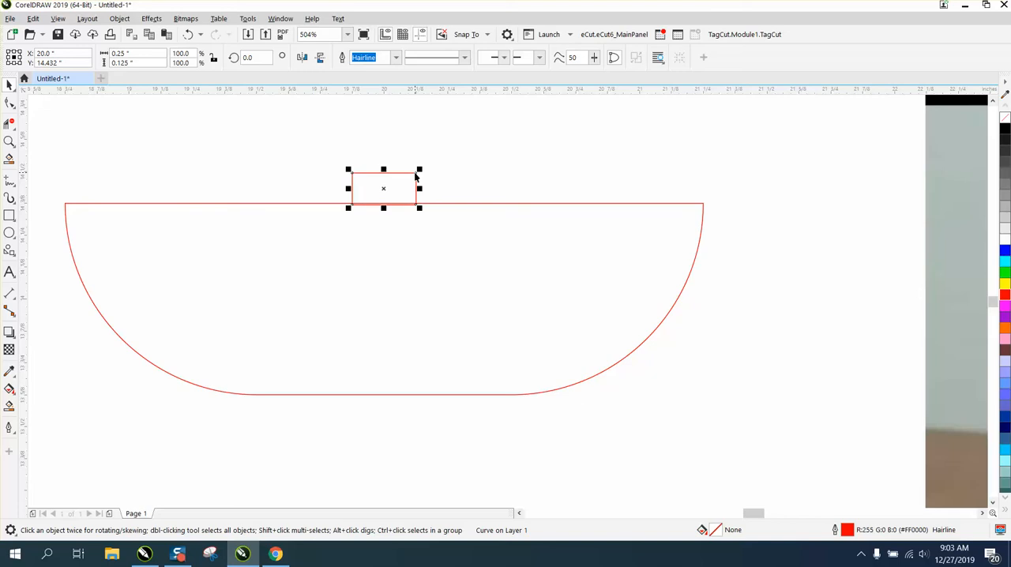
key("KP_Add")
key("Left")
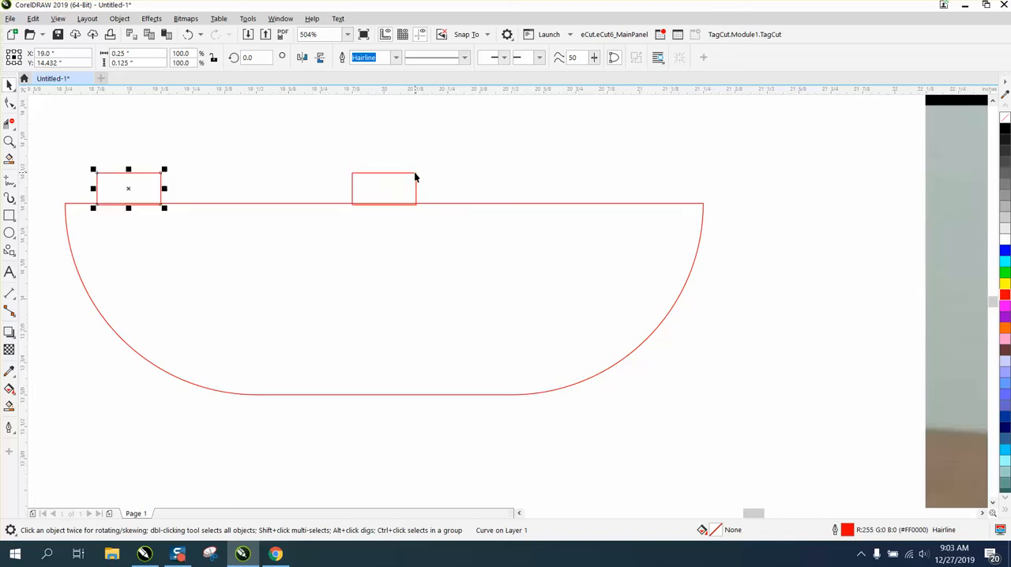
left_click(414, 171)
key("Right")
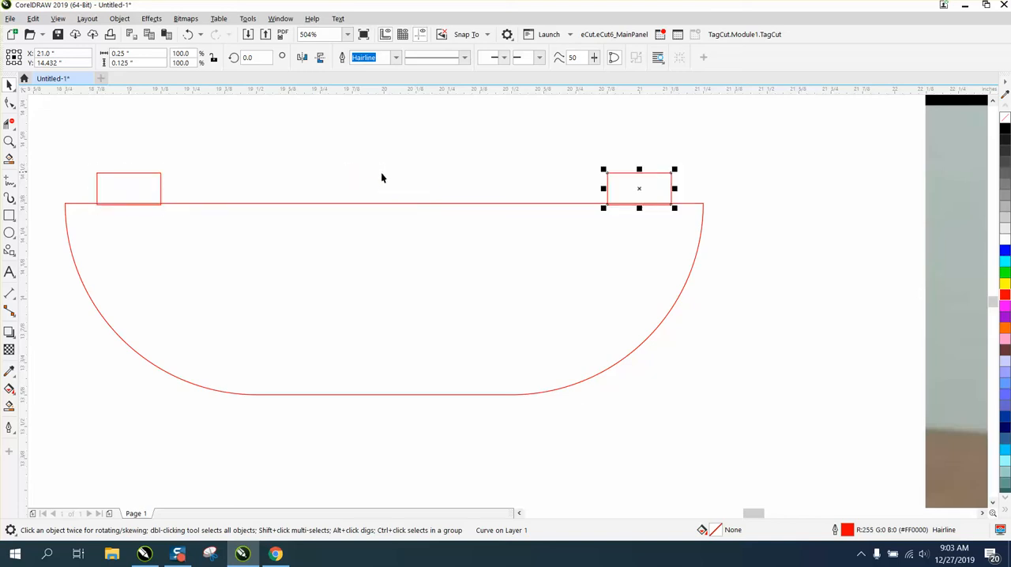
Try to weld the shelf piece and its two small rectangles into one outline, and undo the weld.
scroll(381, 178, "down", 3)
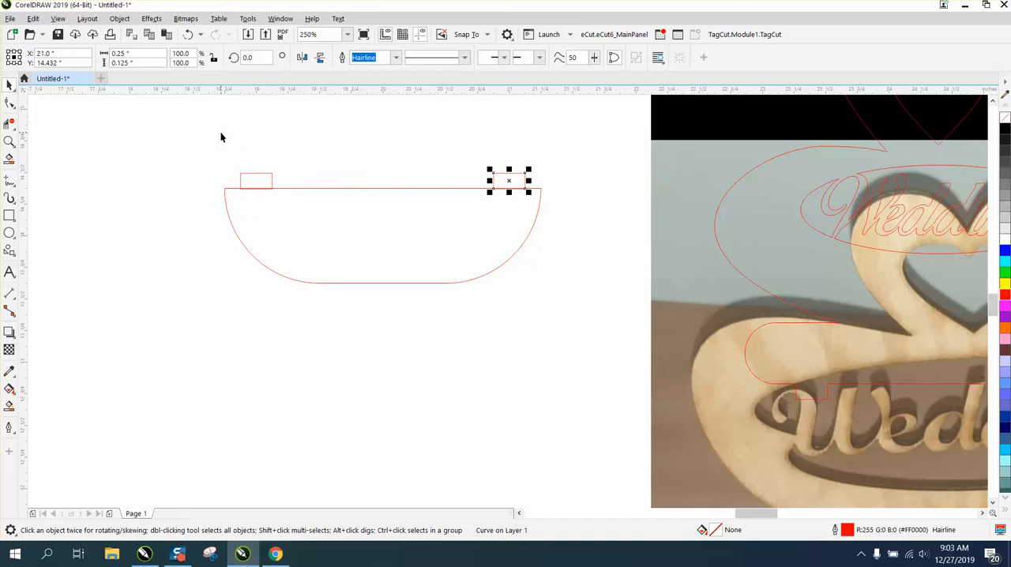
left_click_drag(220, 138, 232, 216)
left_click_drag(559, 334, 530, 286)
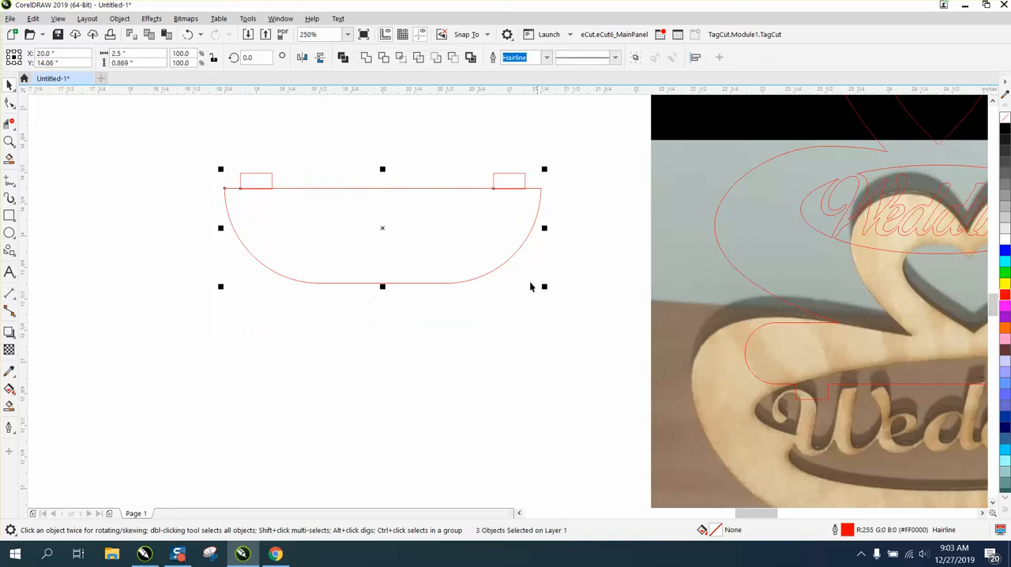
left_click(366, 58)
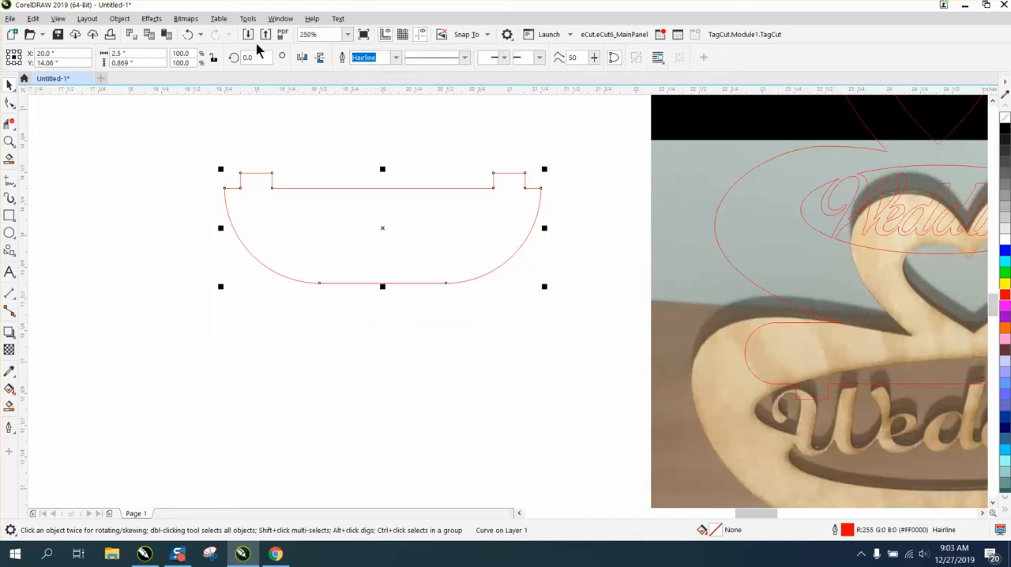
left_click(188, 35)
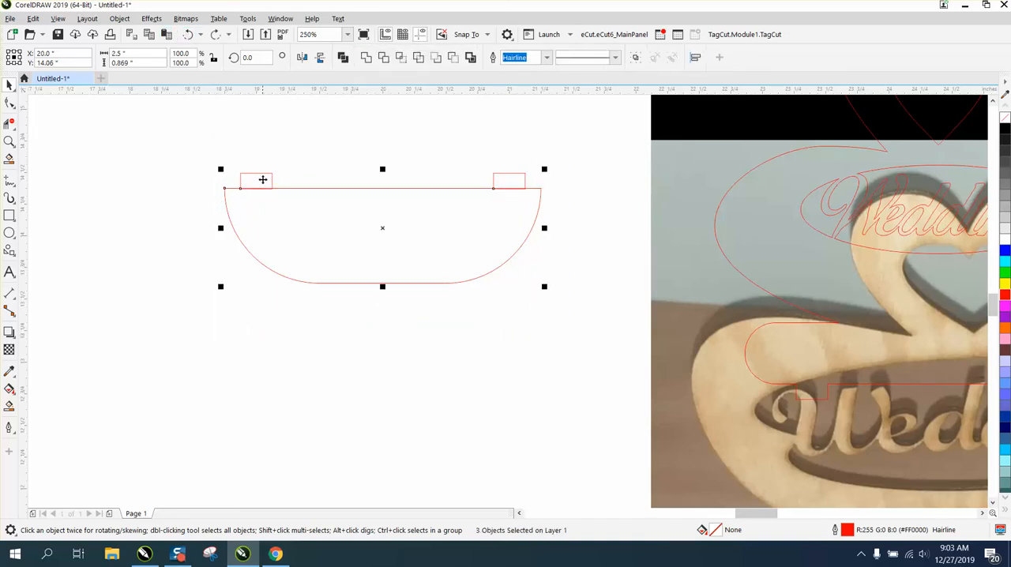
Place a spare copy of the left tab rectangle in the empty area left of the shelf piece.
left_click(265, 162)
left_click(271, 174)
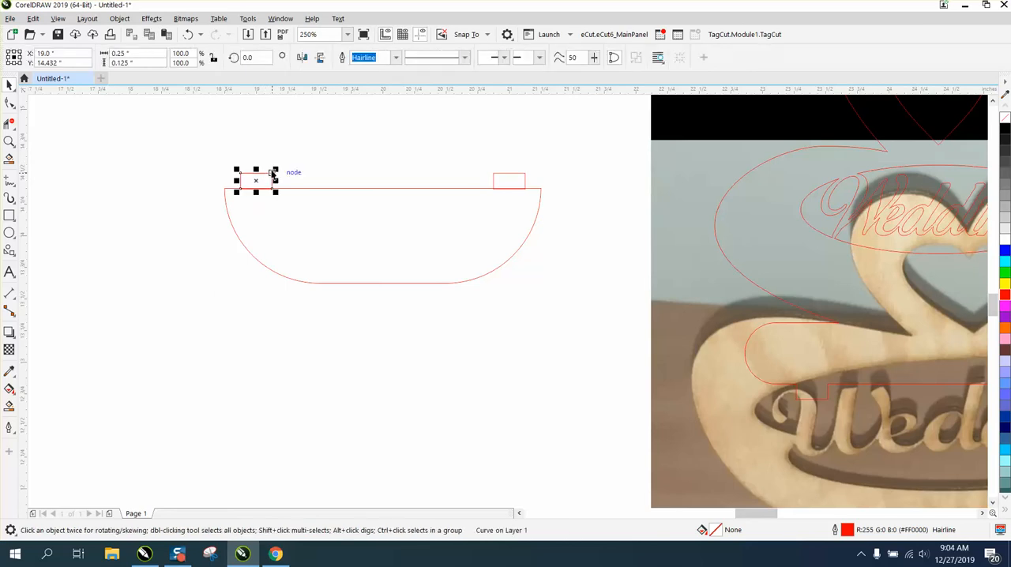
left_click_drag(253, 176, 137, 166)
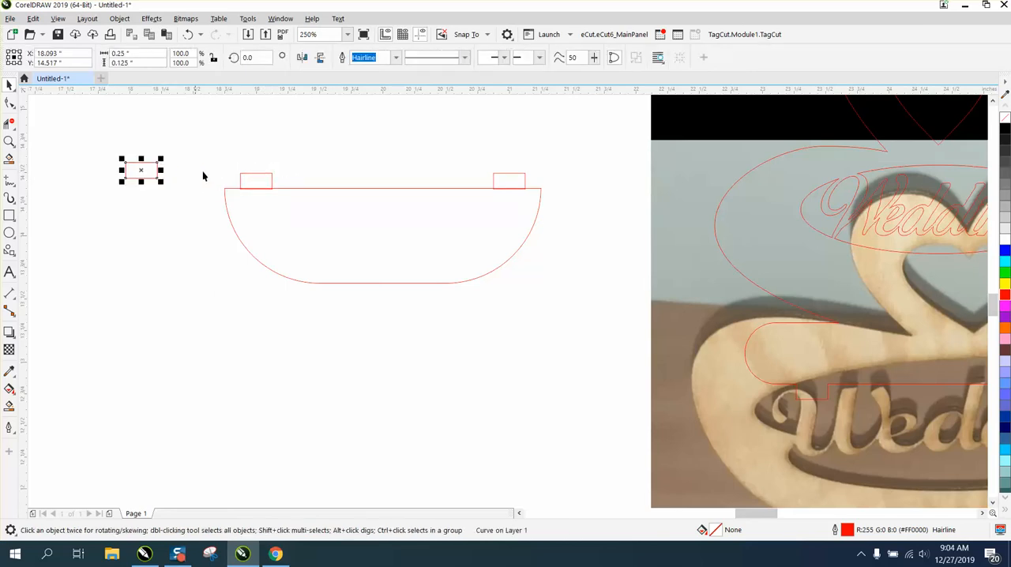
Weld the shelf piece and its two tab rectangles into a single outline.
left_click_drag(207, 133, 388, 277)
left_click_drag(562, 335, 579, 338)
left_click(369, 63)
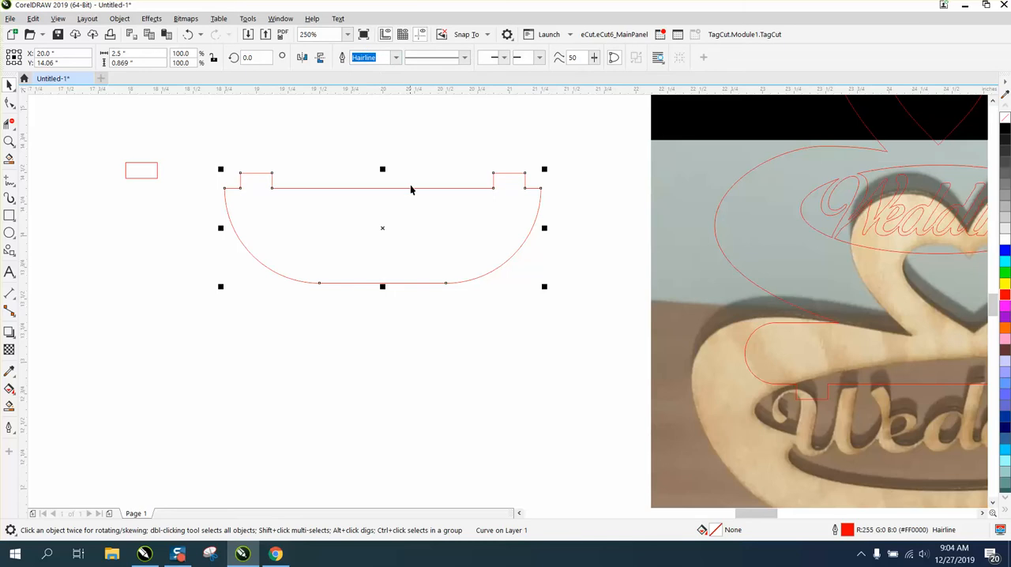
Place a copy of the tabbed shelf piece just below the original and centre the original on the page.
scroll(356, 236, "down", 2)
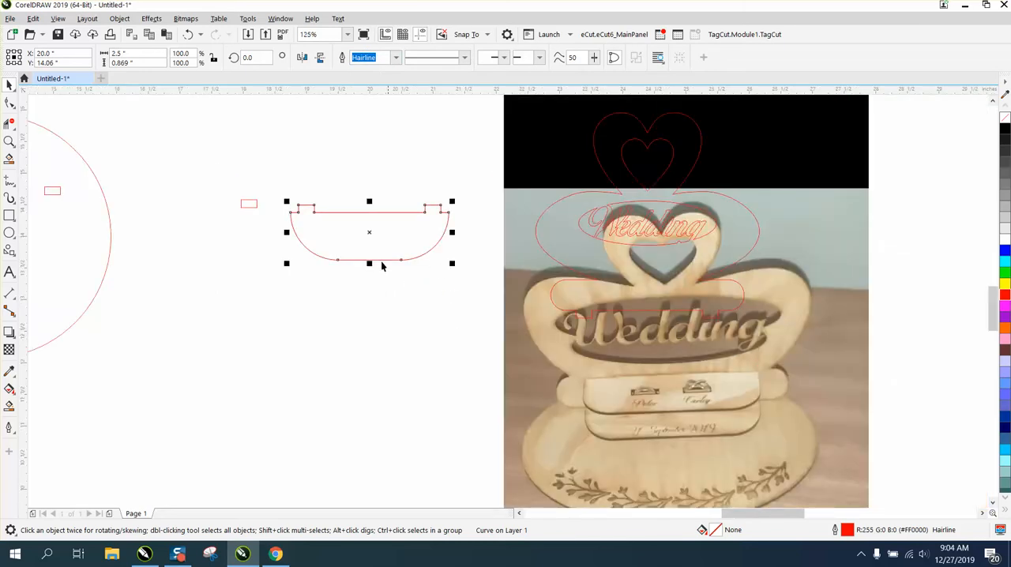
left_click_drag(371, 234, 372, 307)
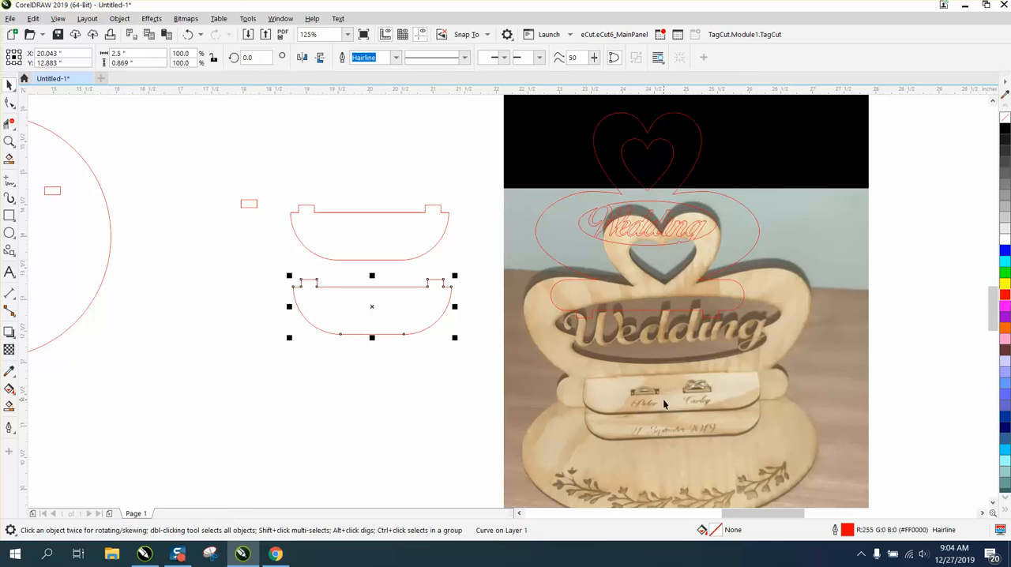
left_click(392, 256)
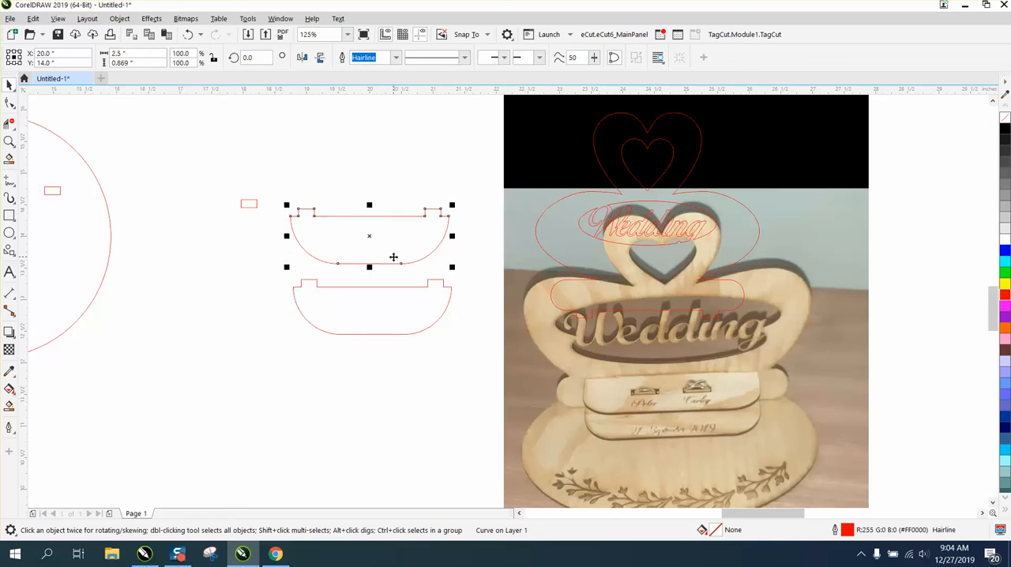
Draw a rectangle about 0.54 by 0.2 inch beside the shelves and centre it on the page inside the upper shelf.
left_click(9, 215)
left_click_drag(192, 239, 228, 253)
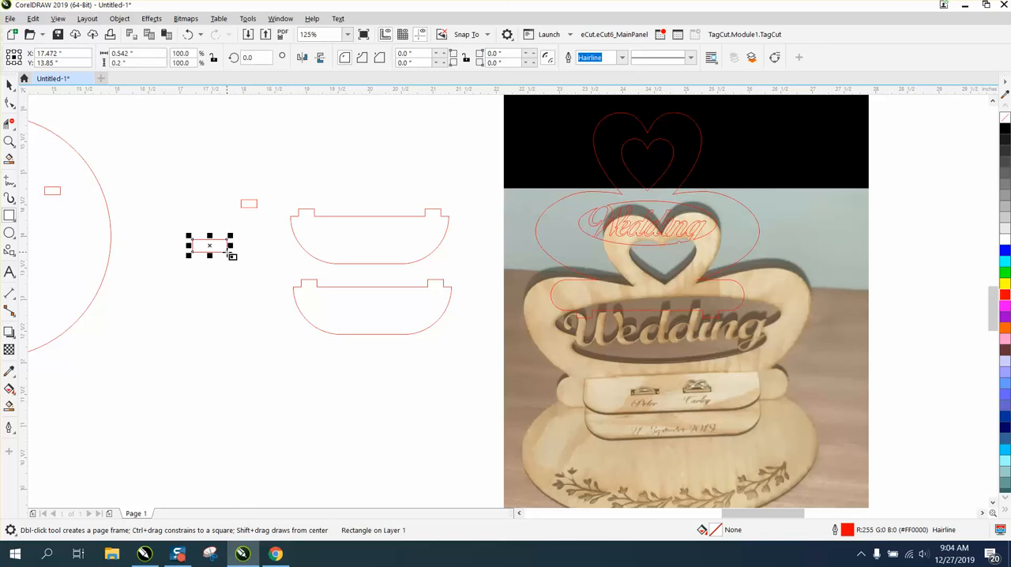
key("p")
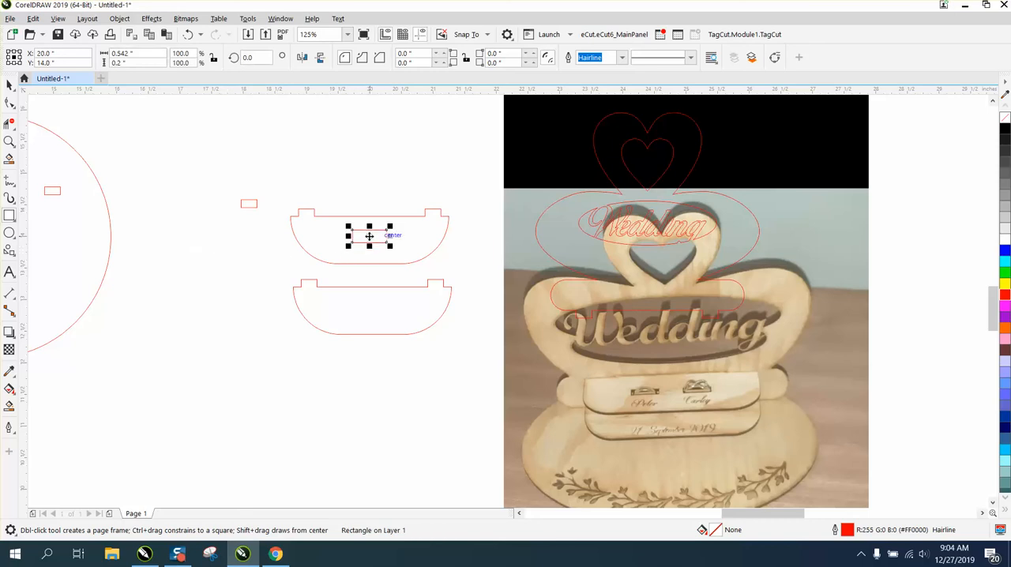
Shrink the rectangle inside the upper shelf proportionally to about 0.46 by 0.17 inch.
left_click(9, 141)
left_click_drag(271, 184, 535, 344)
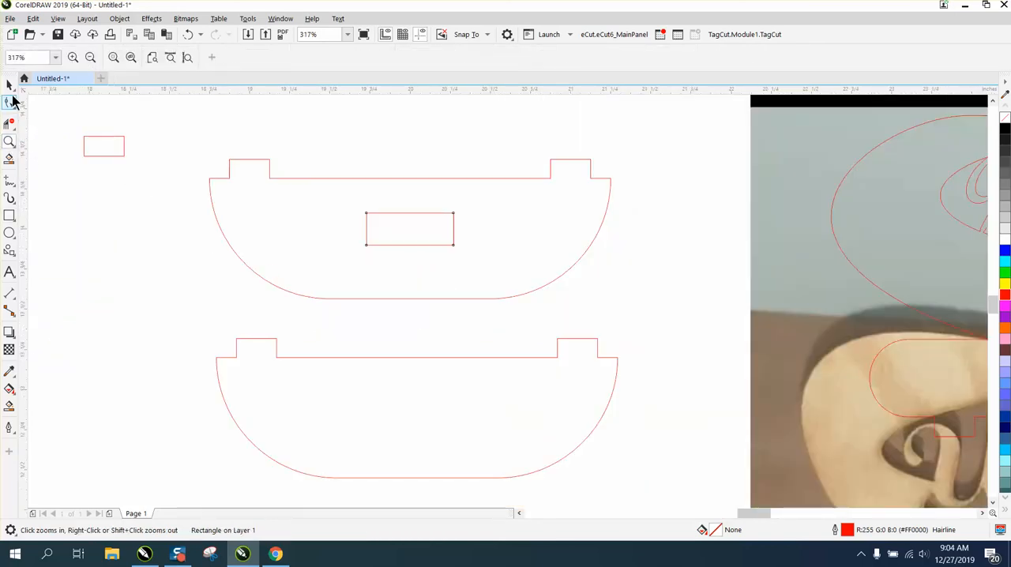
left_click(10, 85)
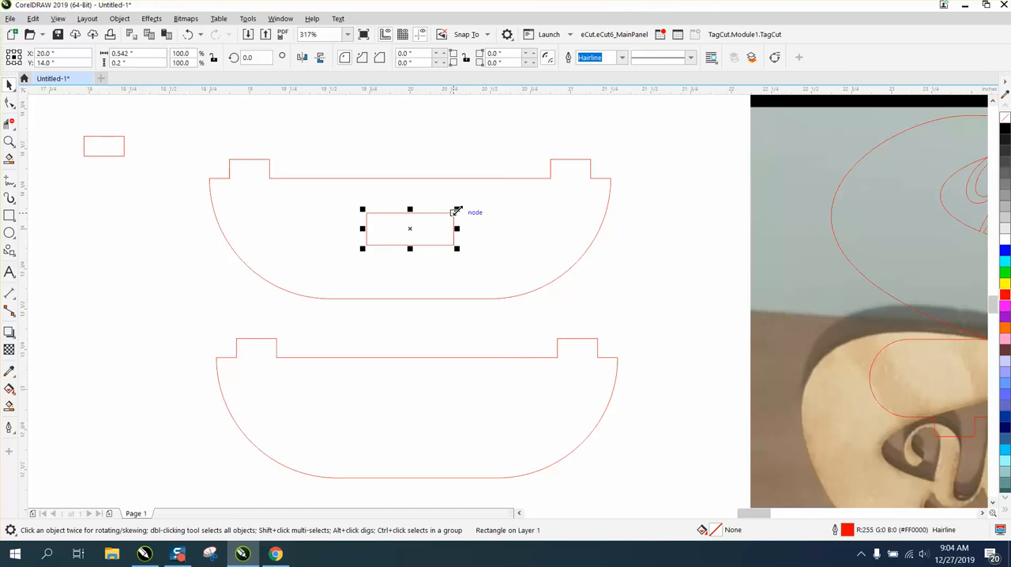
left_click_drag(457, 209, 443, 214)
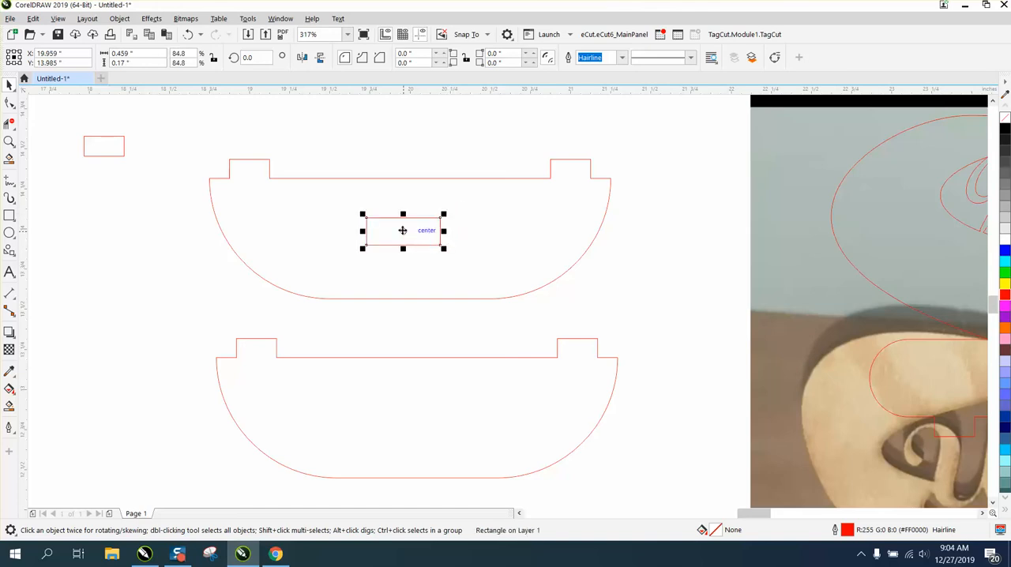
Set the nudge distance to 0.5 inch and place a duplicate of the inner rectangle 0.5 inch to its left.
left_click(410, 116)
left_click(405, 57)
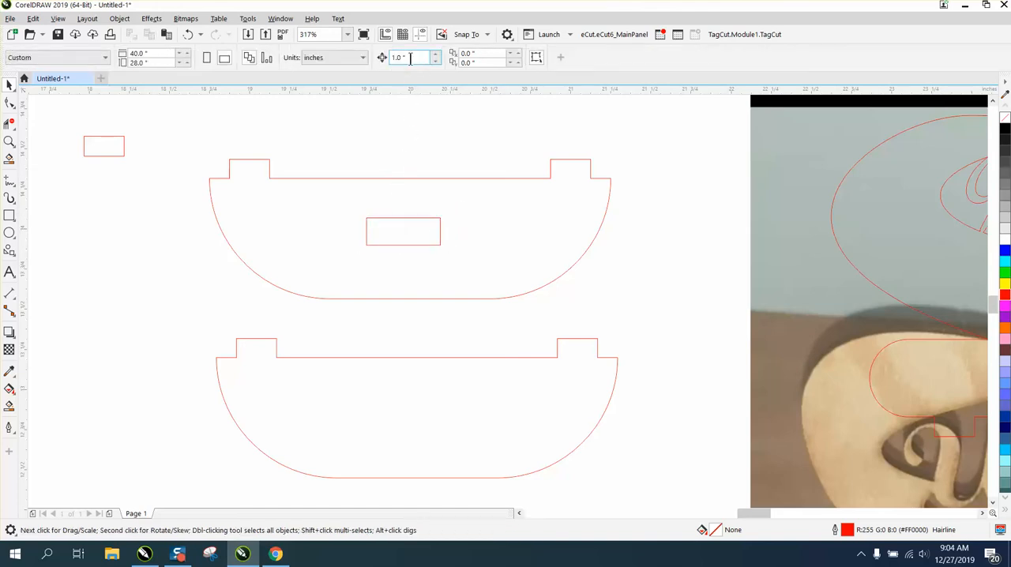
type(".5")
left_click(440, 227)
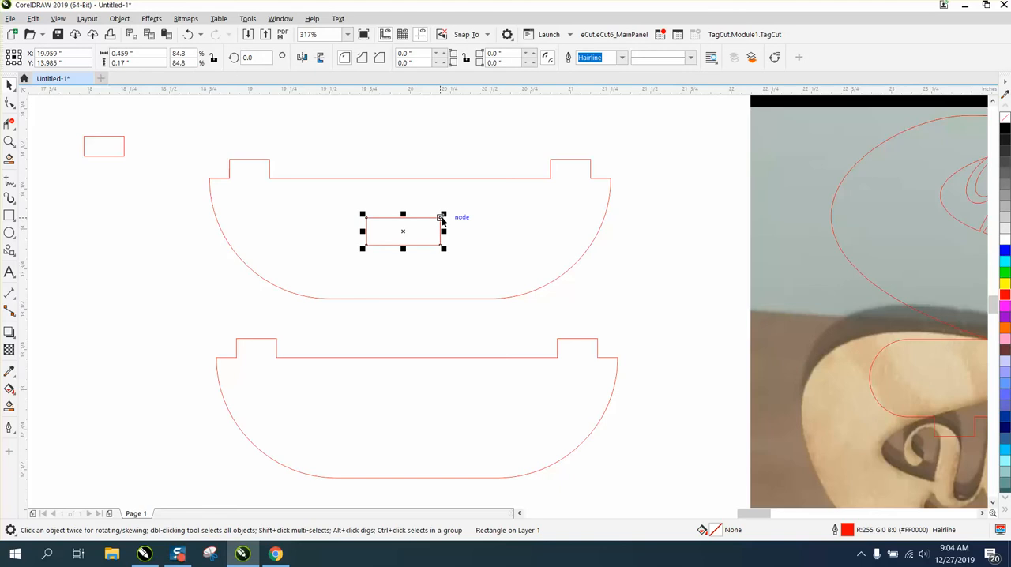
key("plus")
key("Left")
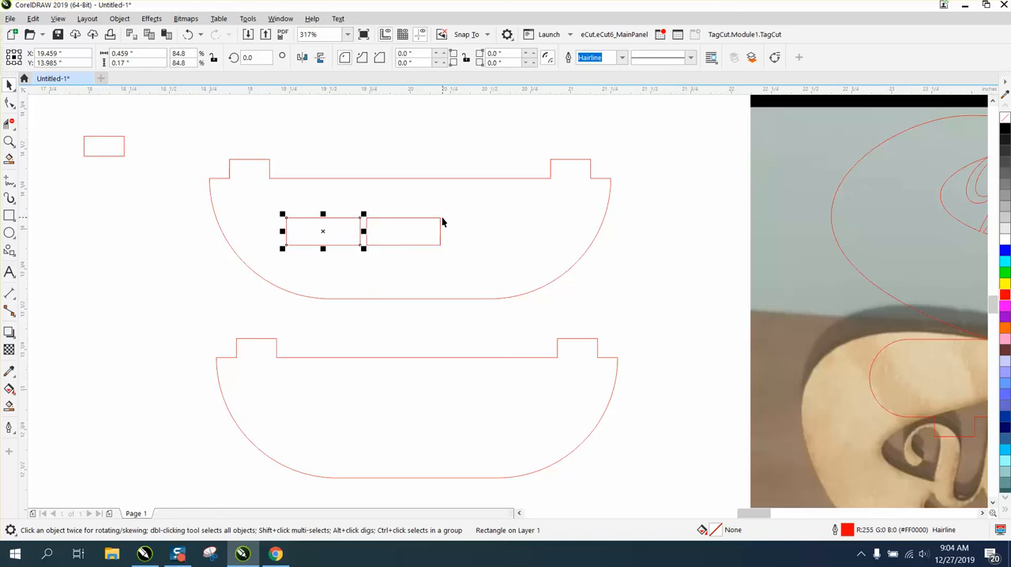
Nudge the original inner rectangle right, towards the right side of the upper shelf.
left_click(440, 225)
key("Right")
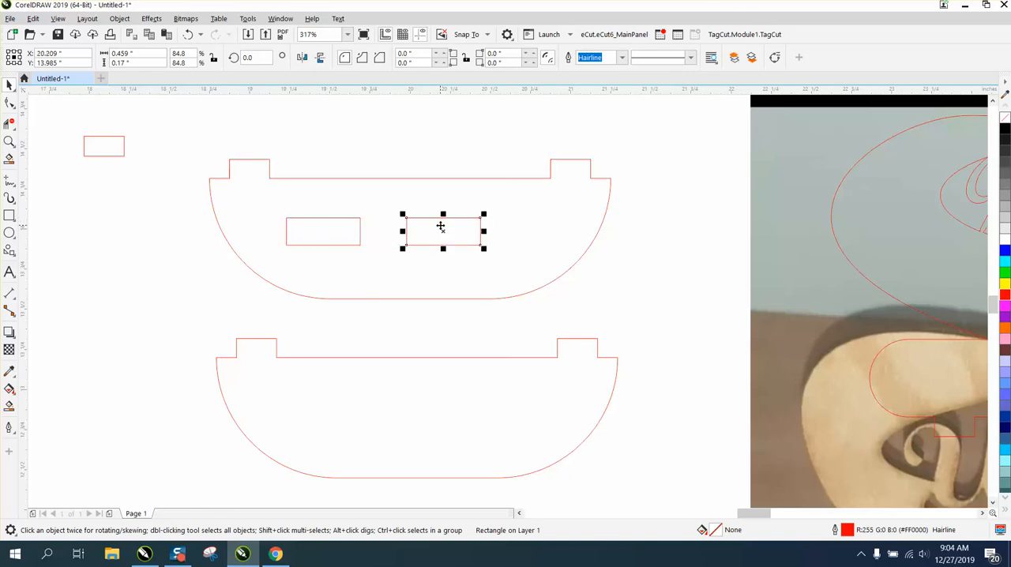
key("Right")
key("Right")
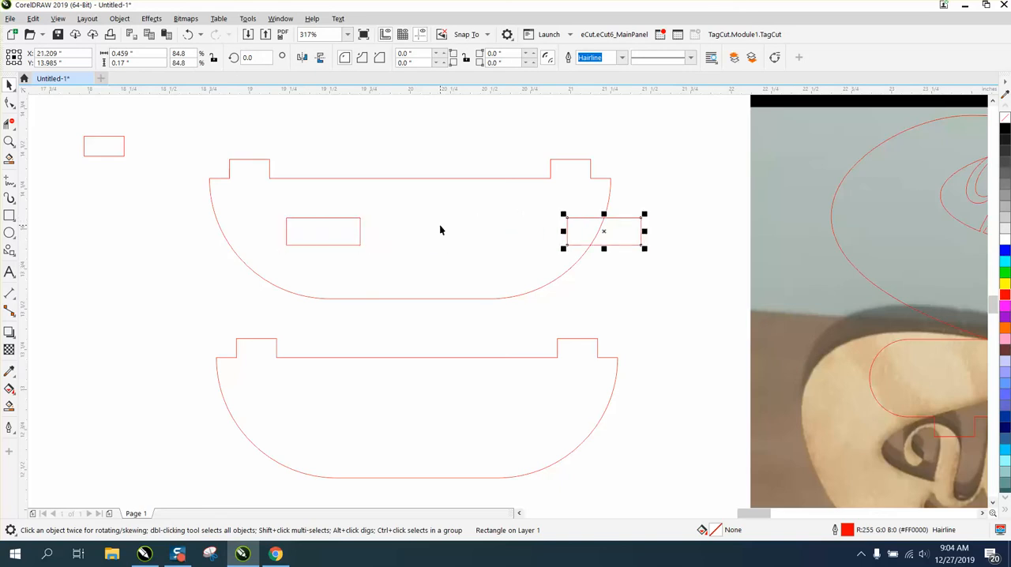
key("Left")
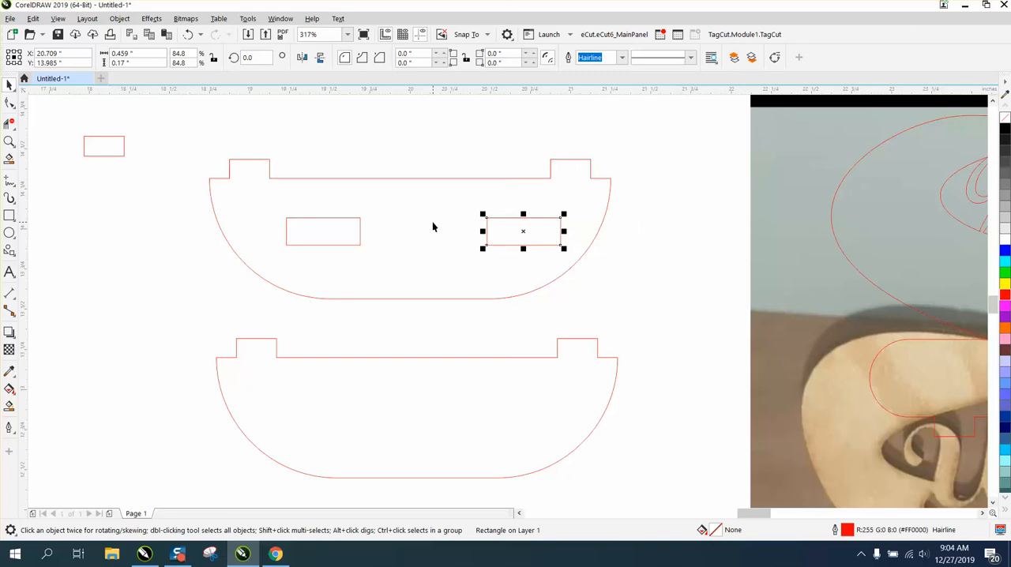
Centre the right inner rectangle on the page and delete the left duplicate.
key("p")
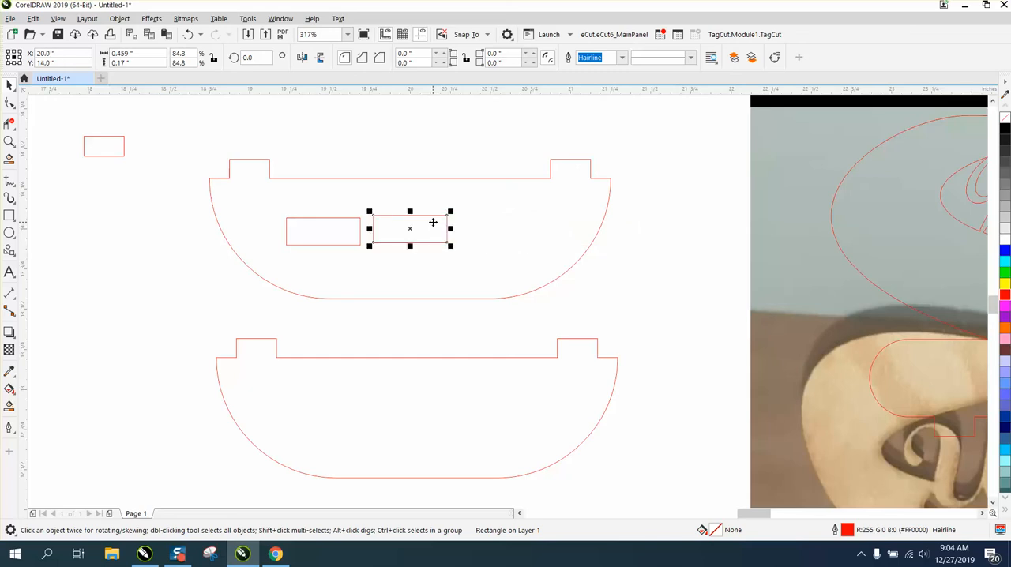
left_click(354, 222)
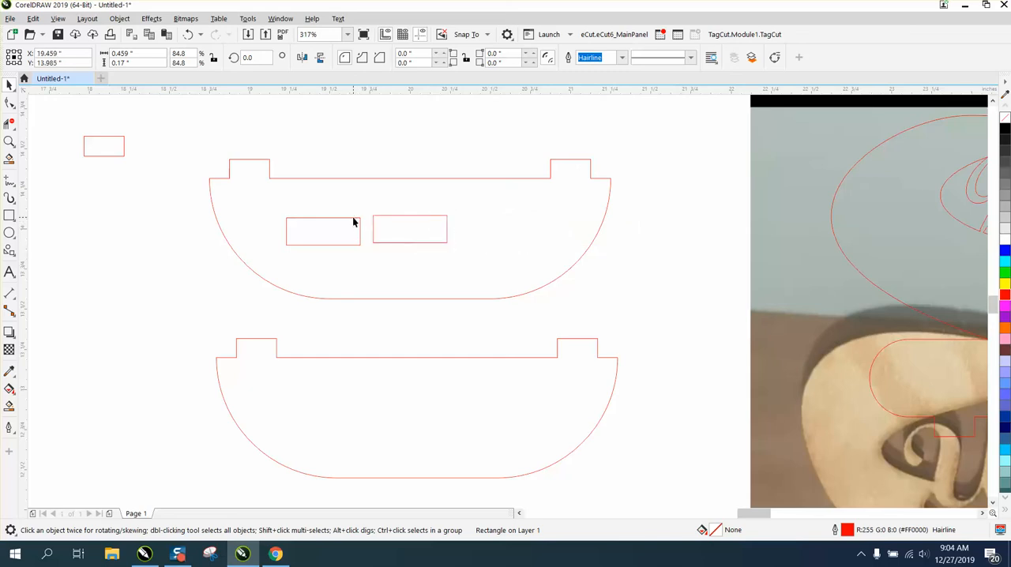
left_click(359, 223)
key("Delete")
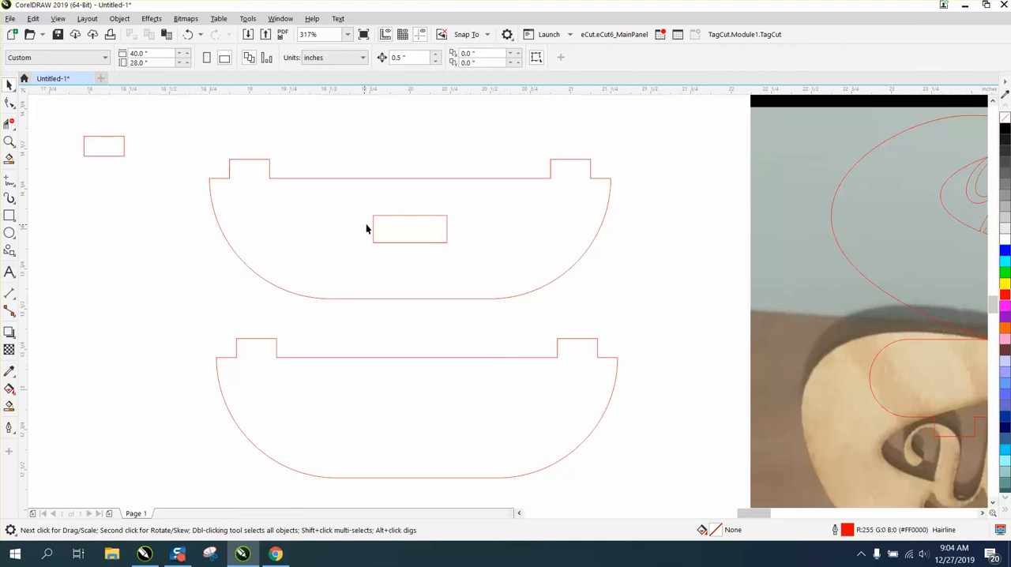
Duplicate the centred inner rectangle 0.5 inch to the right and undo the duplication.
left_click(408, 215)
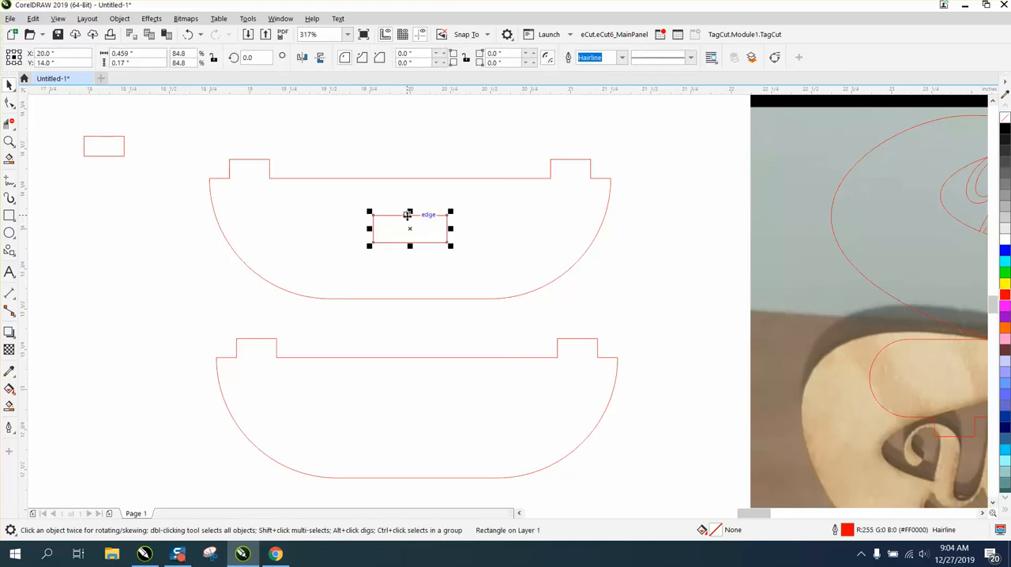
key("ctrl+d")
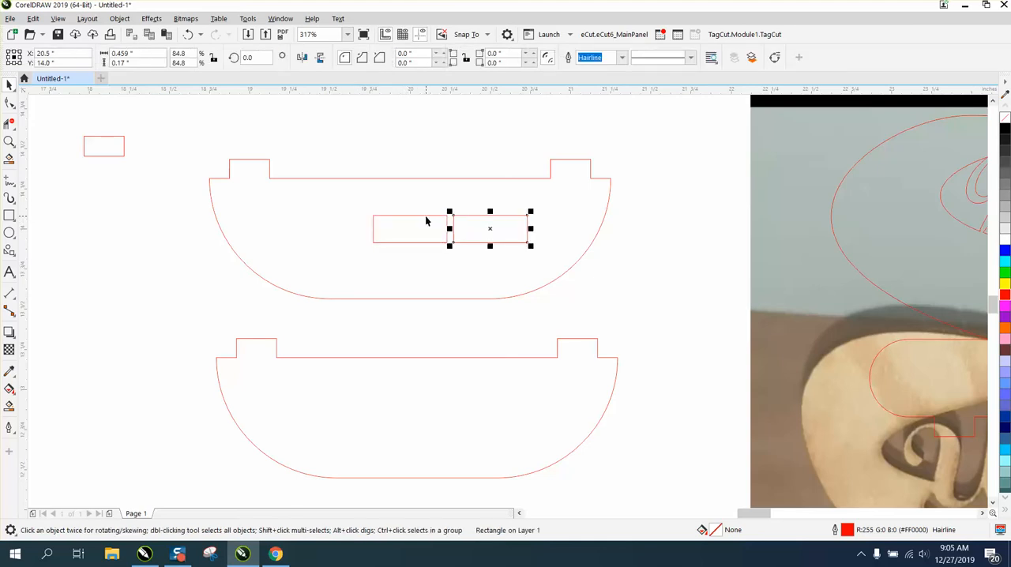
left_click(189, 34)
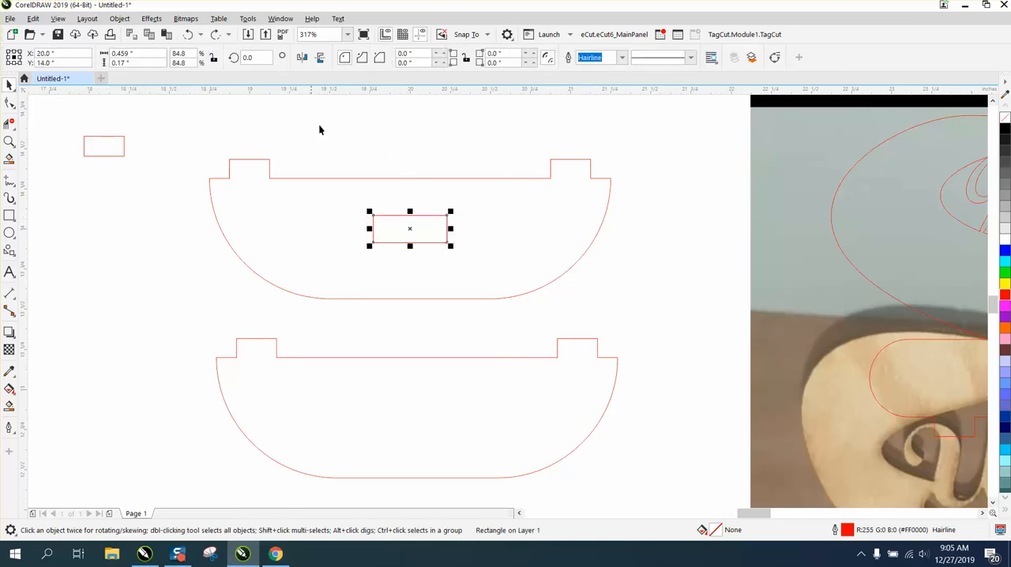
Set the nudge distance to 0.25 inch, duplicate the inner rectangle 0.25 inch right, and shift the original 0.25 inch left.
left_click(357, 147)
left_click(405, 56)
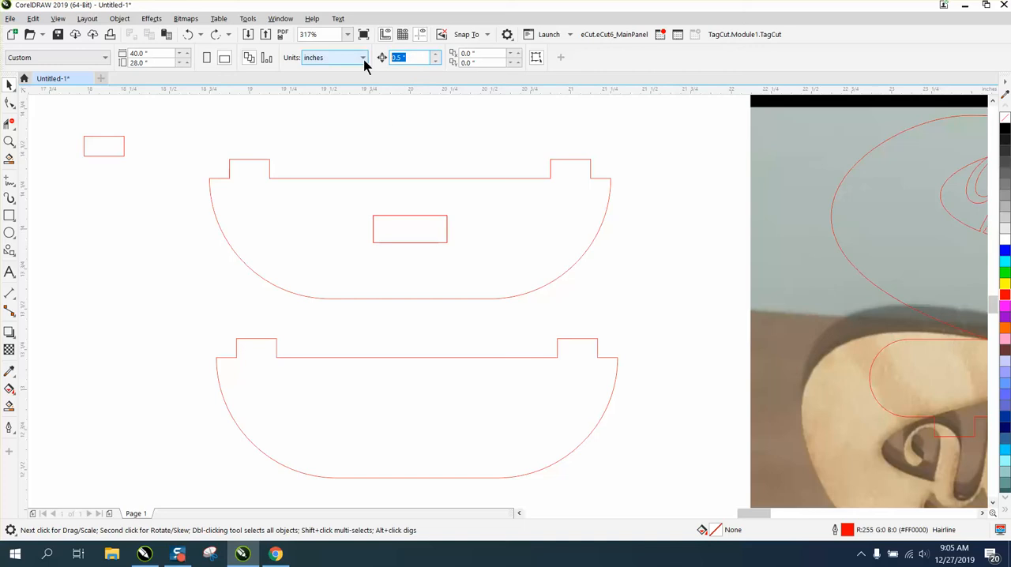
type(".25")
left_click(404, 217)
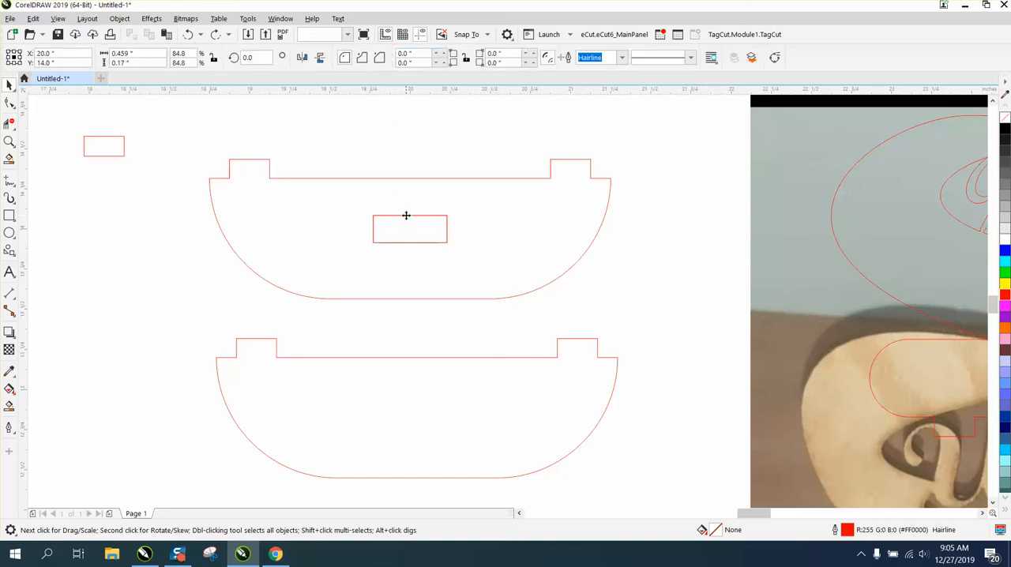
key("ctrl+d")
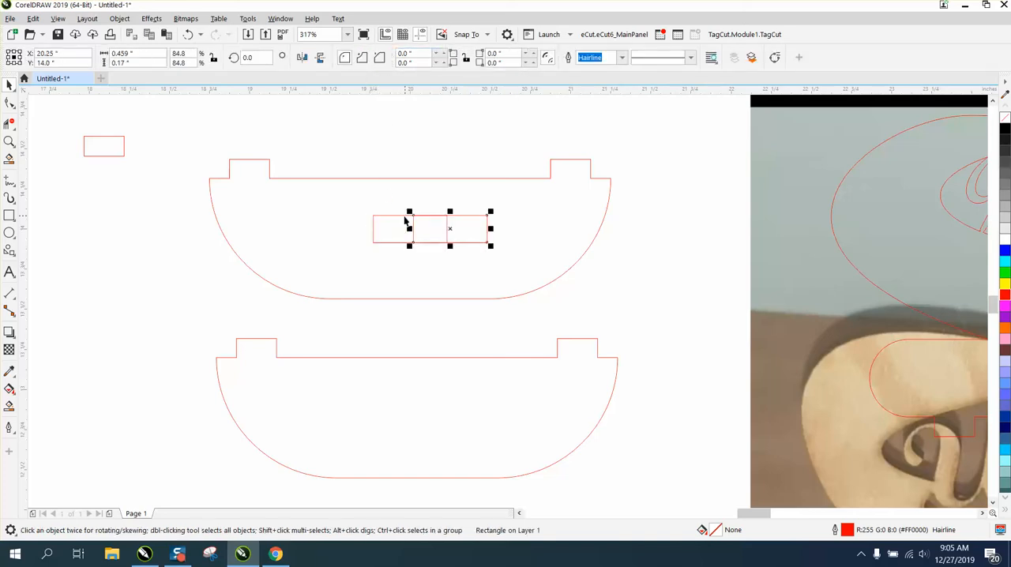
left_click(399, 217)
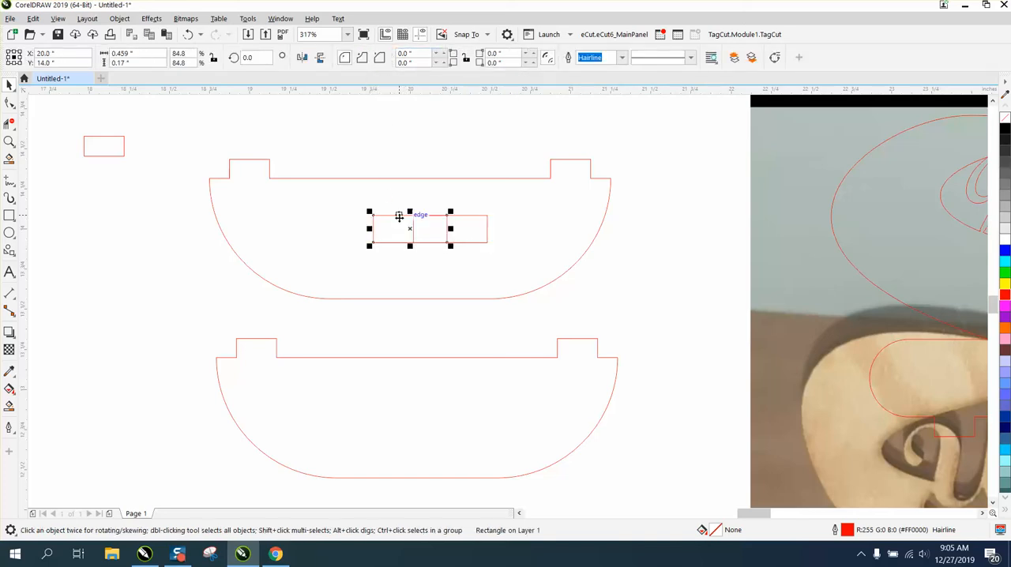
key("Left")
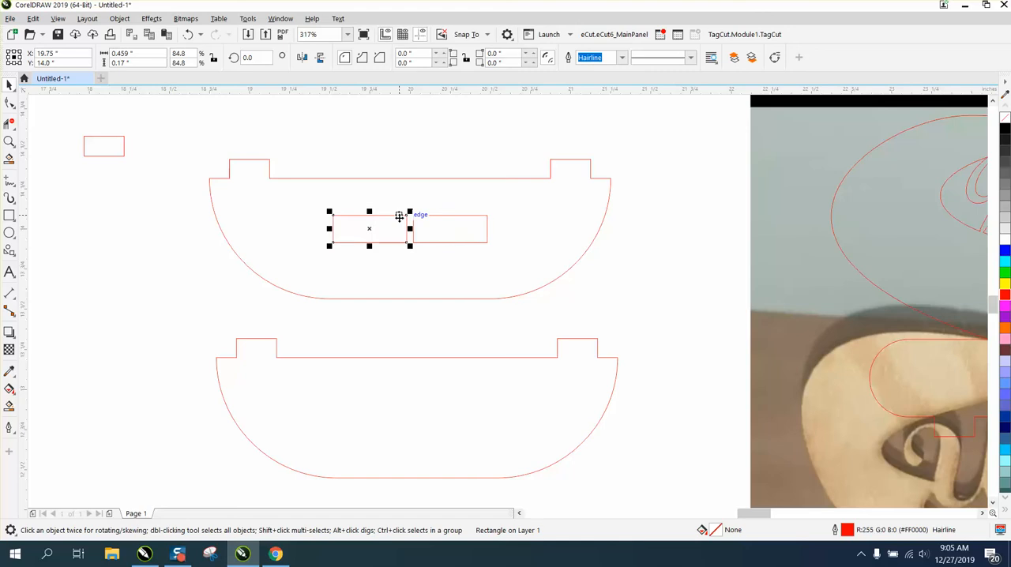
Set the nudge distance to 0.1 inch and nudge the two inner rectangles one step apart, one left and one right.
left_click(400, 145)
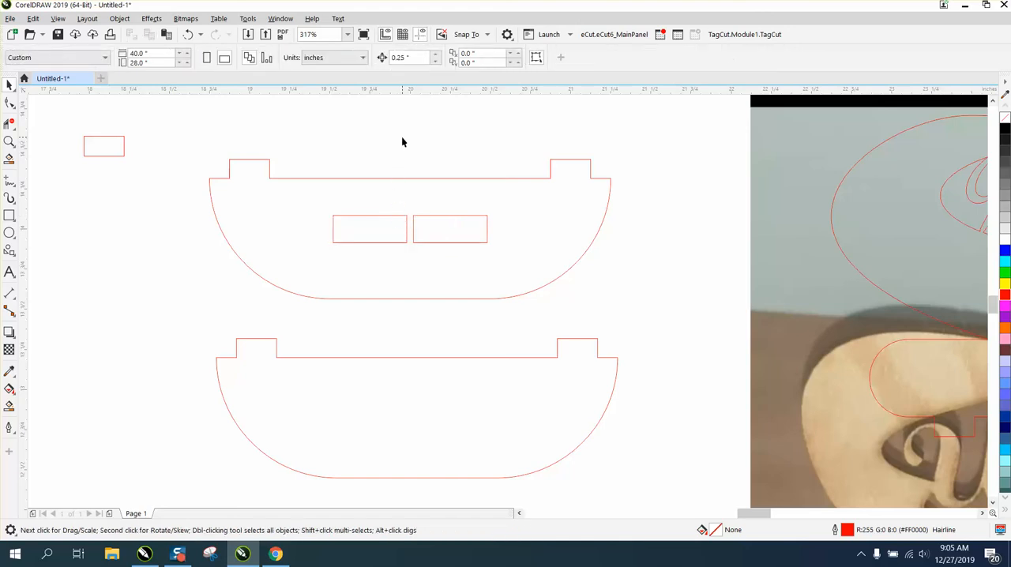
double_click(402, 58)
key("BackSpace")
left_click(382, 217)
key("Left")
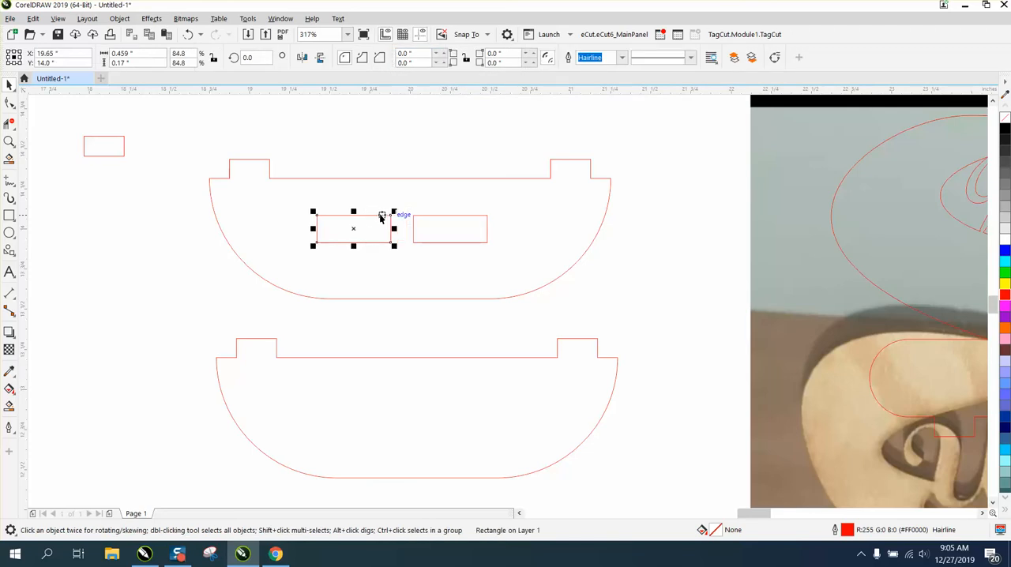
left_click(436, 217)
key("Right")
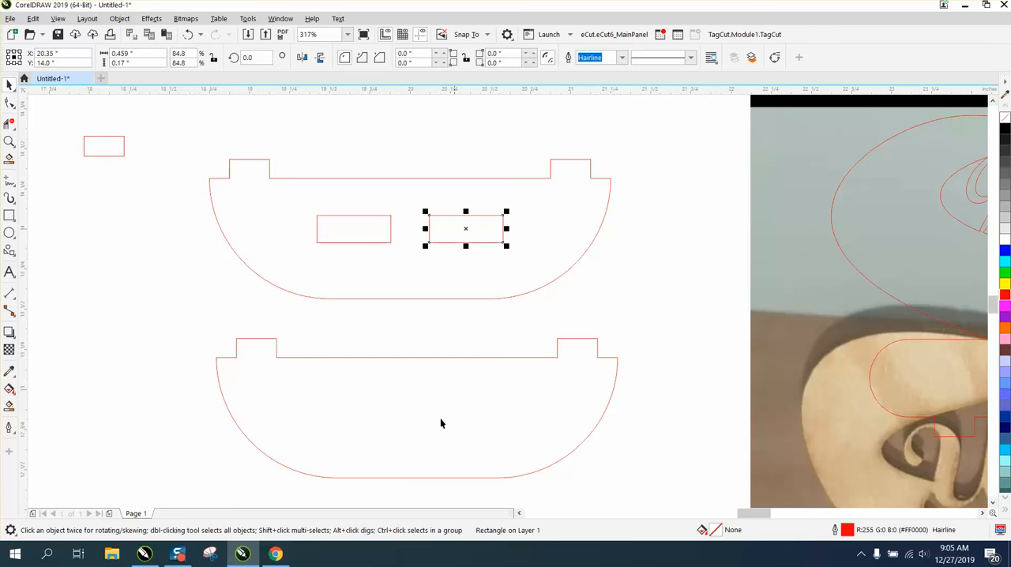
Smart-fill the upper shelf around its two ring slots to make one combined shape, and move that shape above the original.
scroll(377, 366, "down", 3)
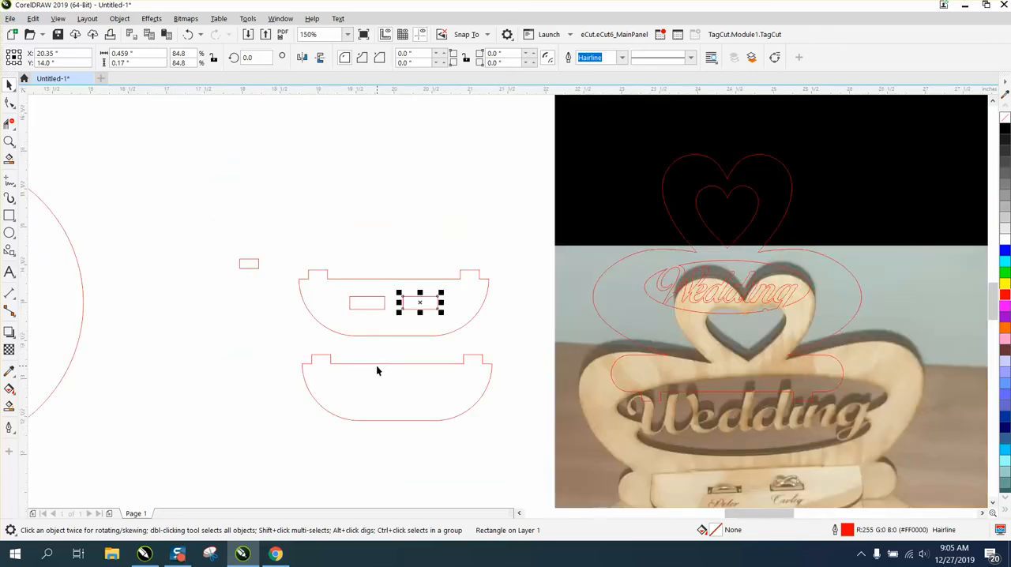
left_click_drag(302, 253, 535, 345)
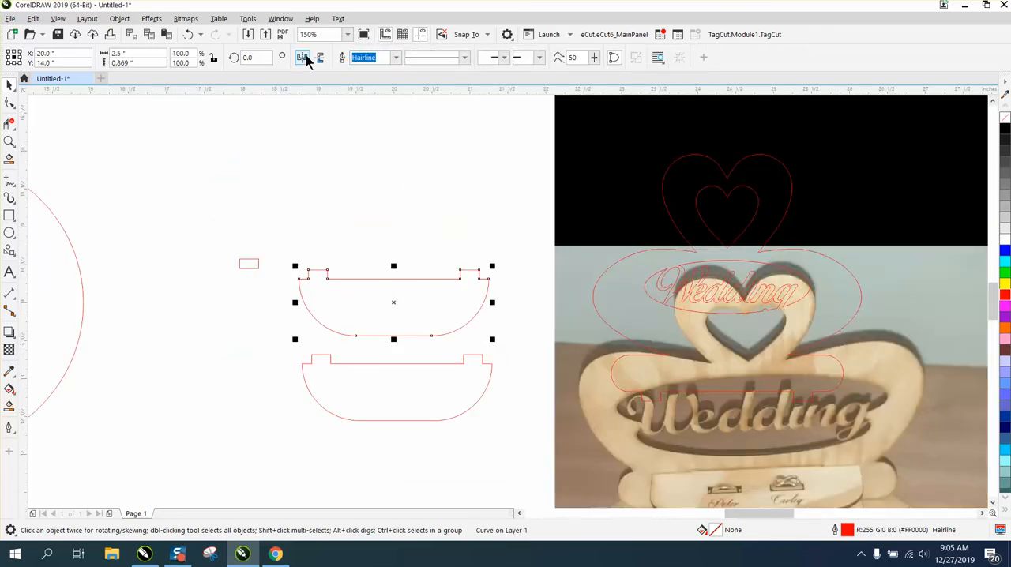
left_click(10, 406)
left_click(364, 327)
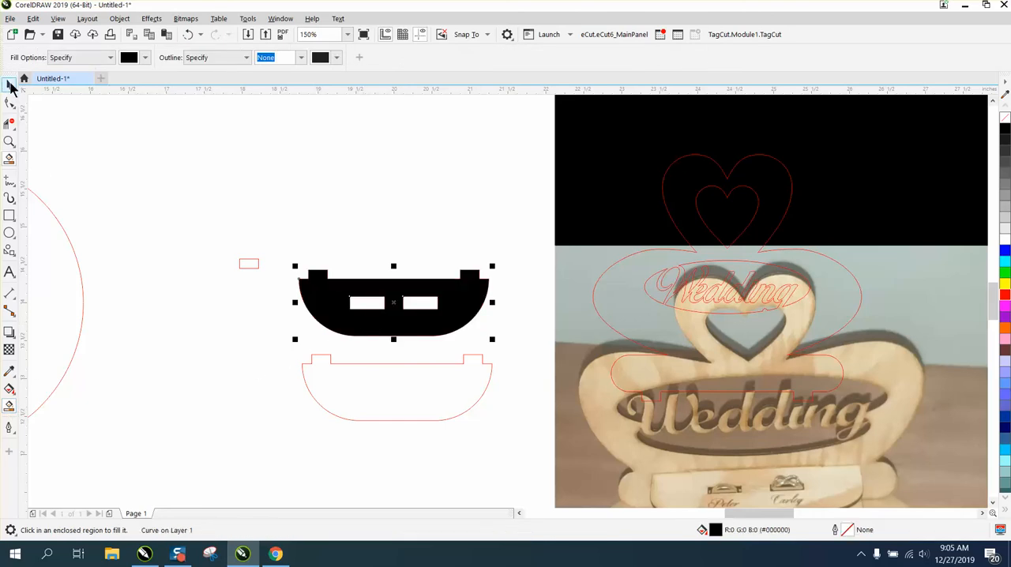
left_click(9, 84)
left_click_drag(392, 302, 397, 204)
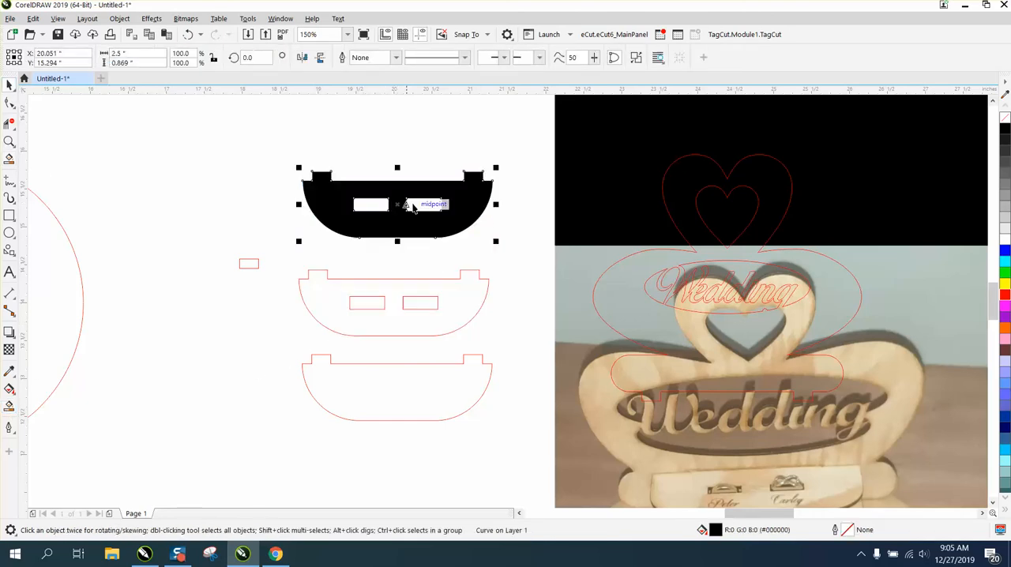
Remove the combined shelf's fill, give it a red outline, and delete the original shelf outline with its two rectangles.
left_click(1005, 119)
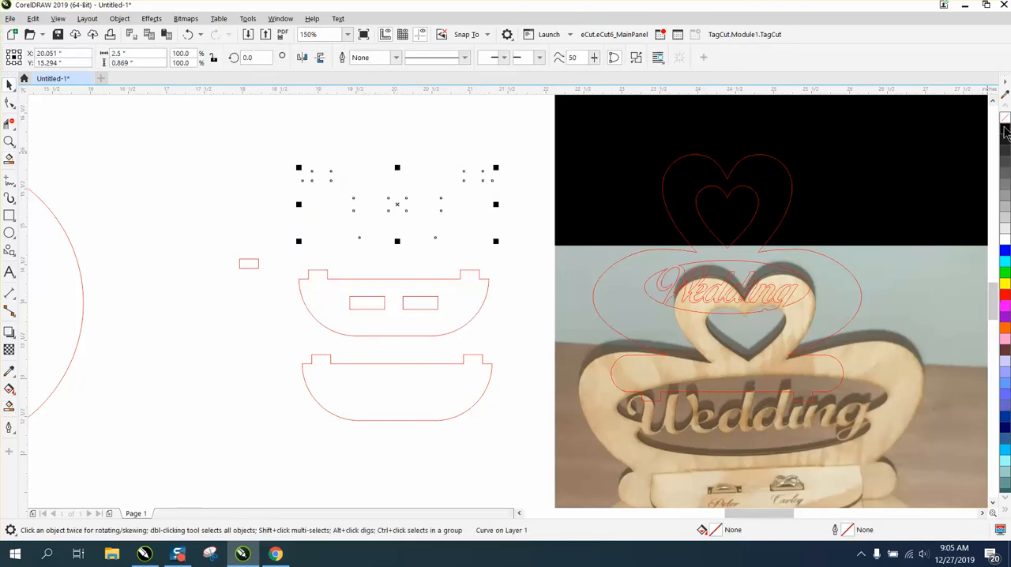
right_click(1005, 295)
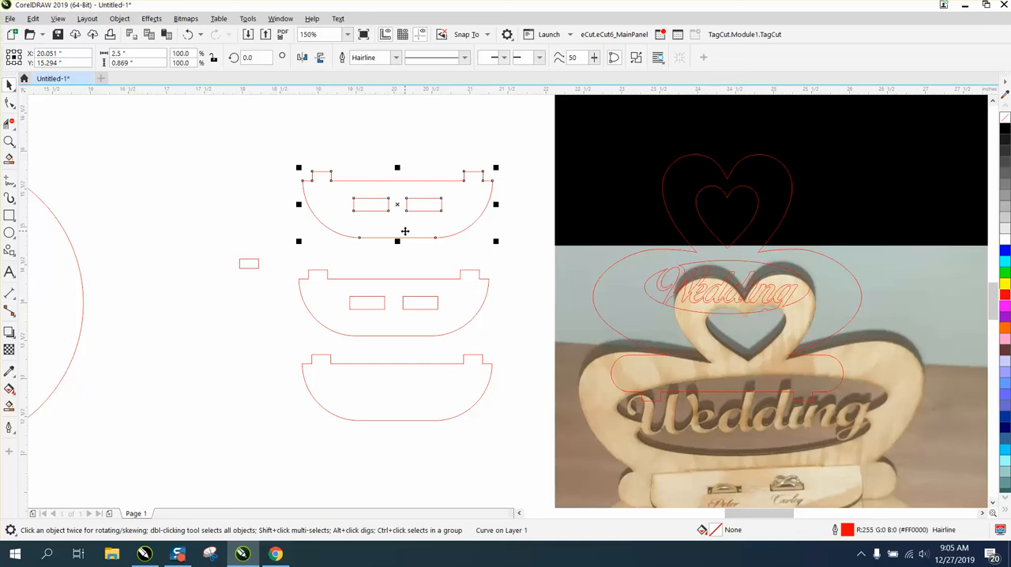
left_click_drag(283, 261, 528, 345)
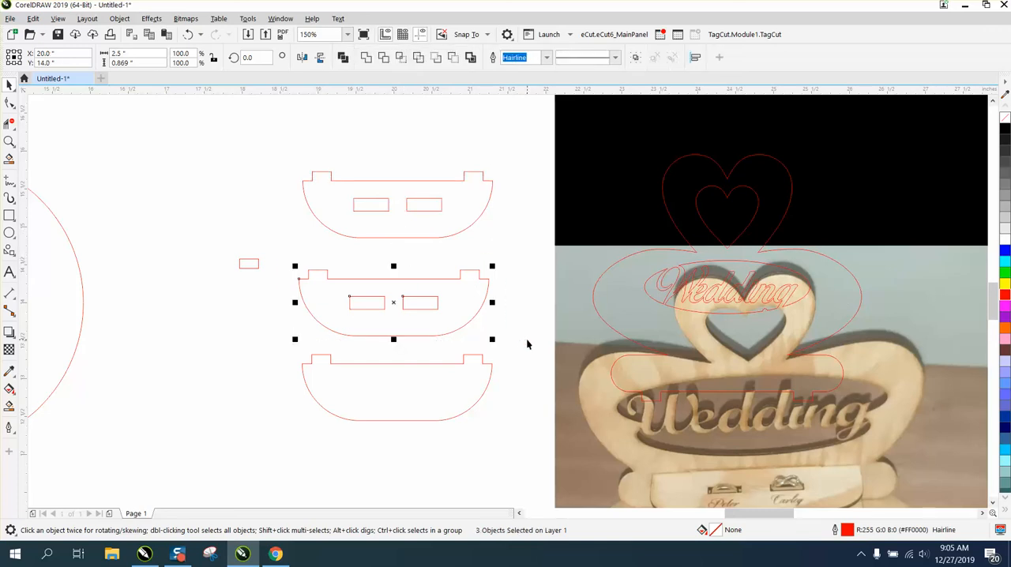
key("Delete")
Move both shelves and the spare tab rectangle up beside the circular base, and centre the Wedding back panel on the page.
scroll(472, 313, "down", 2)
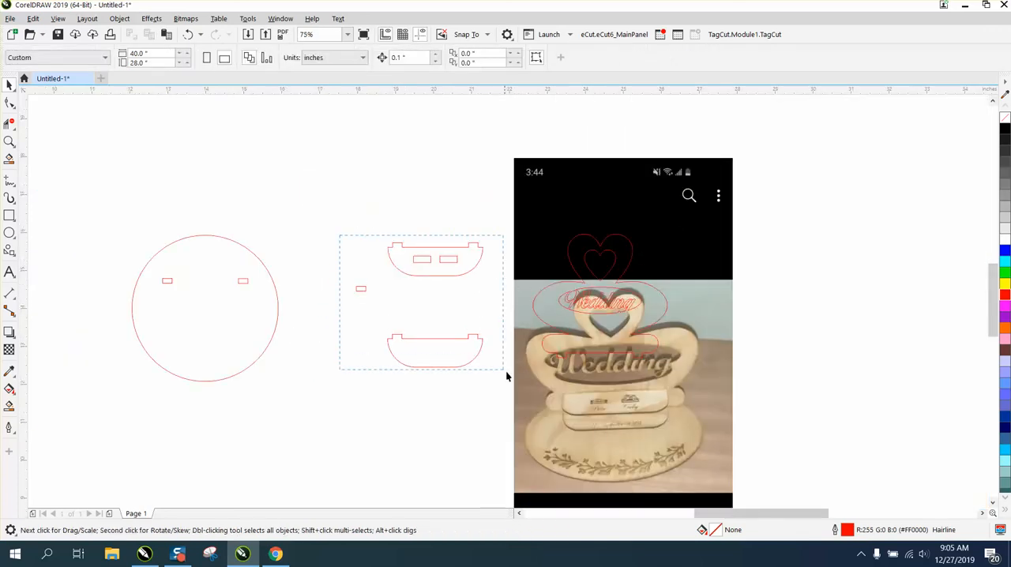
left_click_drag(506, 376, 514, 387)
left_click_drag(419, 302, 307, 202)
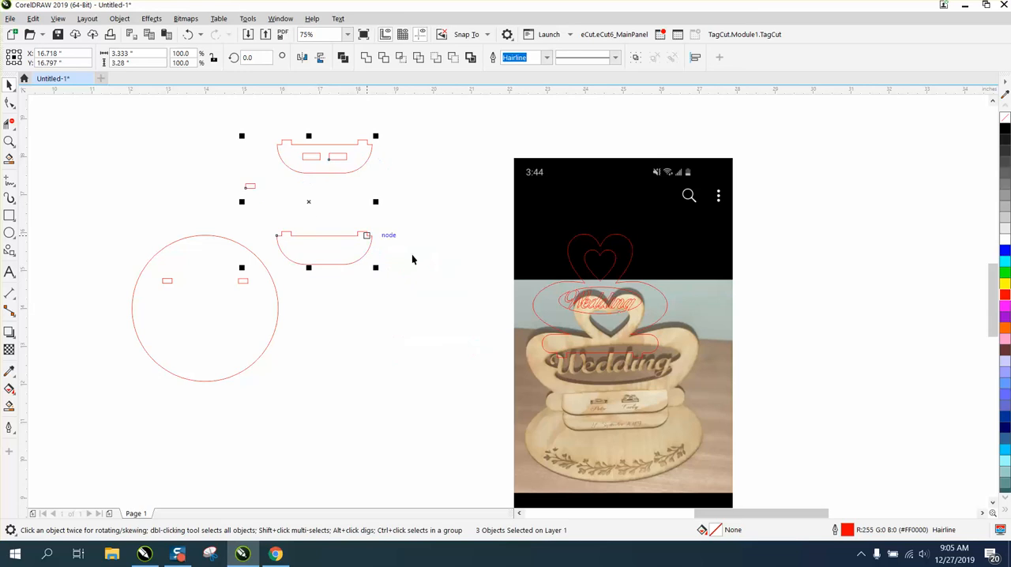
left_click(577, 275)
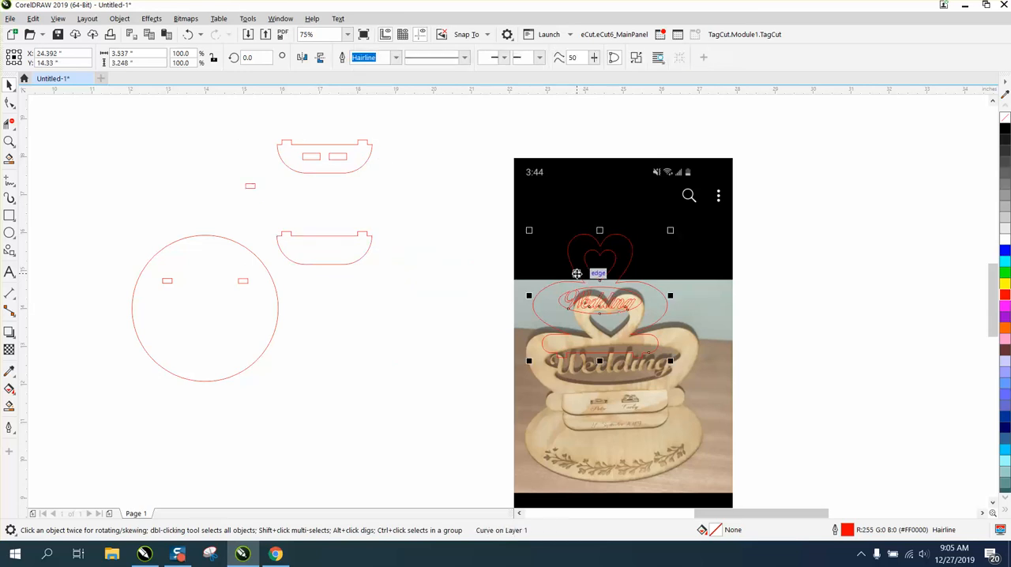
key("p")
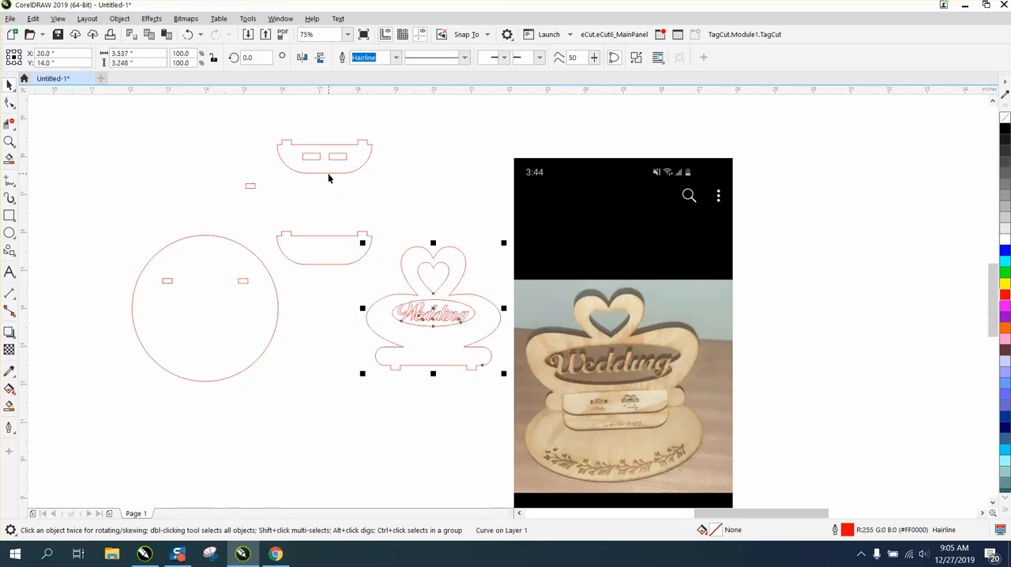
Centre the slotted shelf on the page and move it straight down about 1.1 inches over the lower part of the back panel.
left_click_drag(329, 178, 402, 361)
key("p")
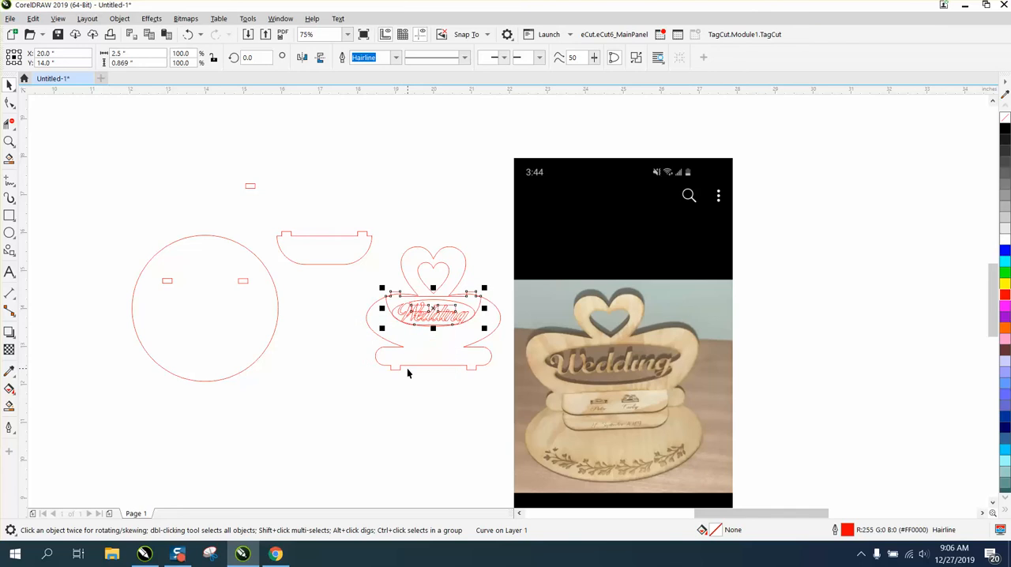
key("z")
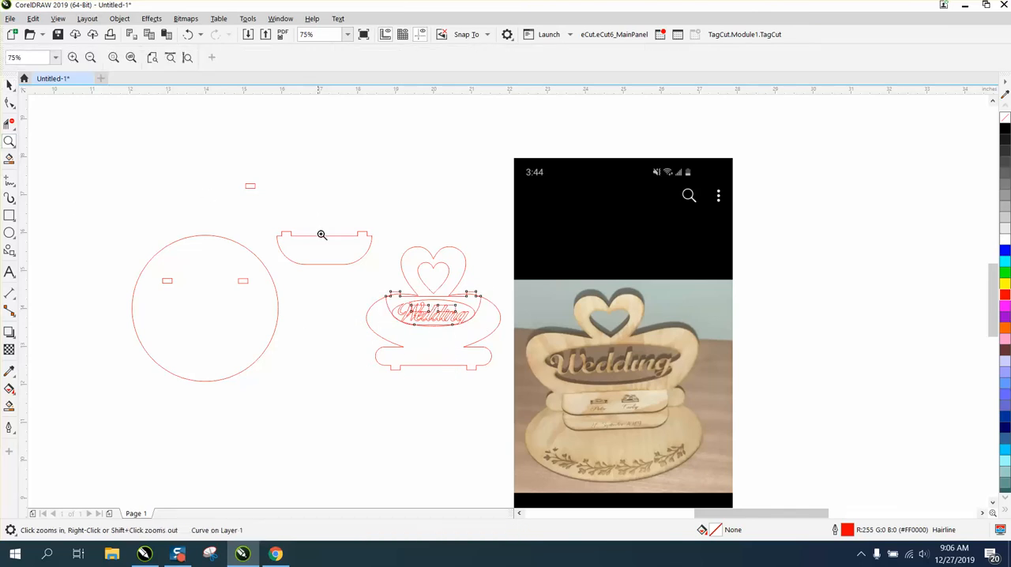
left_click_drag(319, 226, 594, 419)
left_click(9, 84)
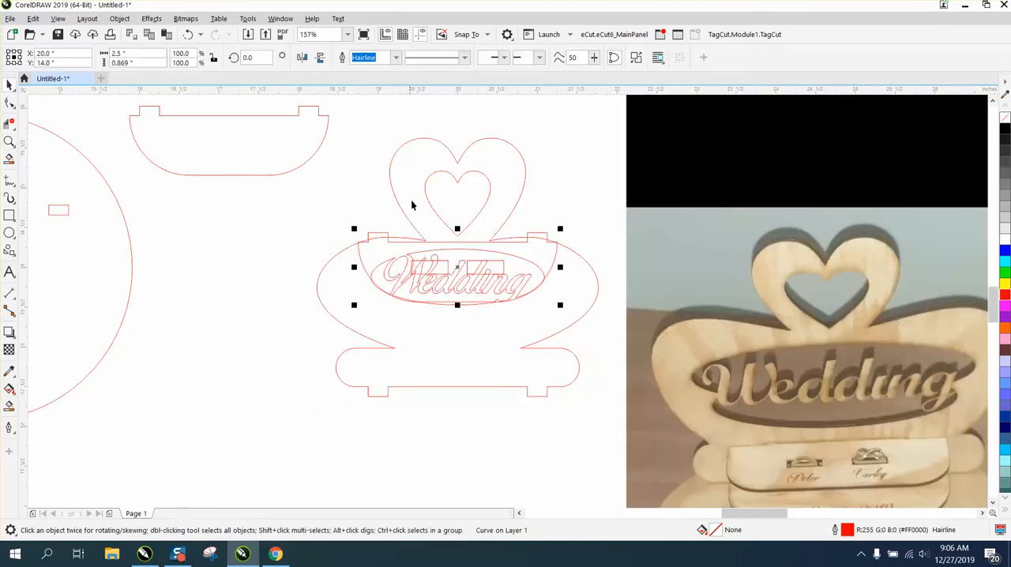
left_click_drag(459, 267, 457, 354)
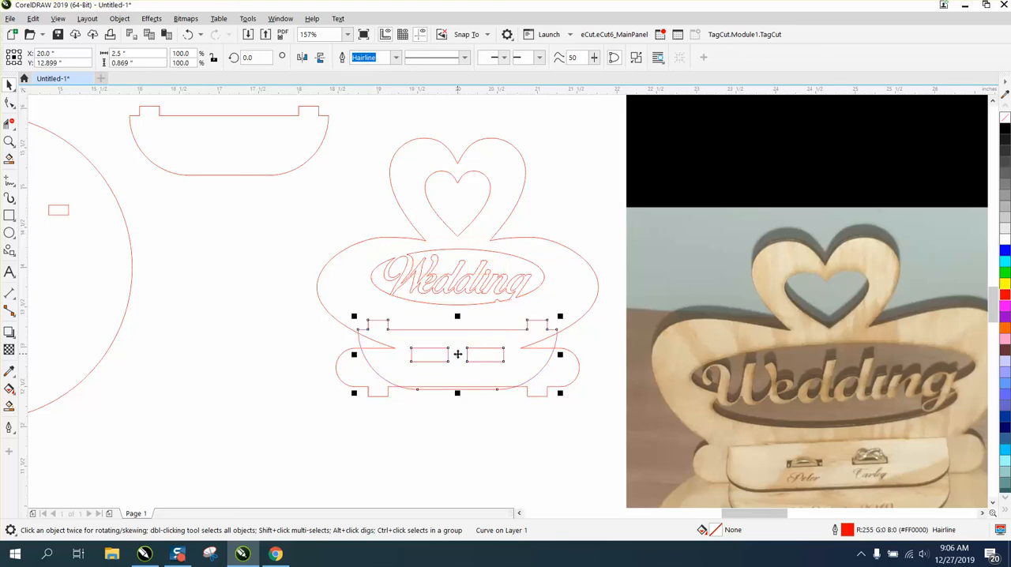
Move the spare tab rectangle next to the back panel and undo its vertical stretching.
left_click(69, 211)
scroll(182, 230, "down", 2)
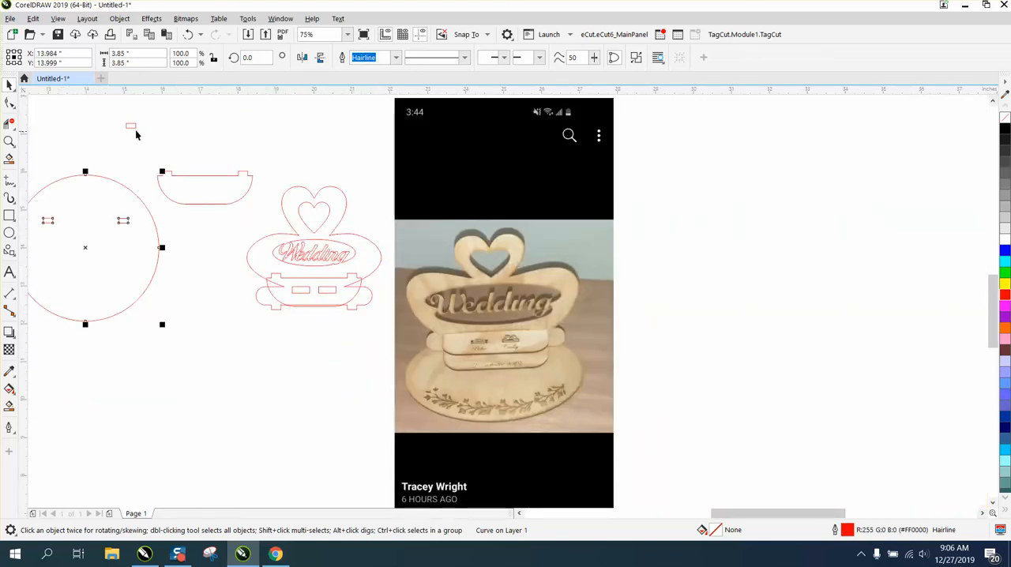
left_click_drag(134, 131, 172, 199)
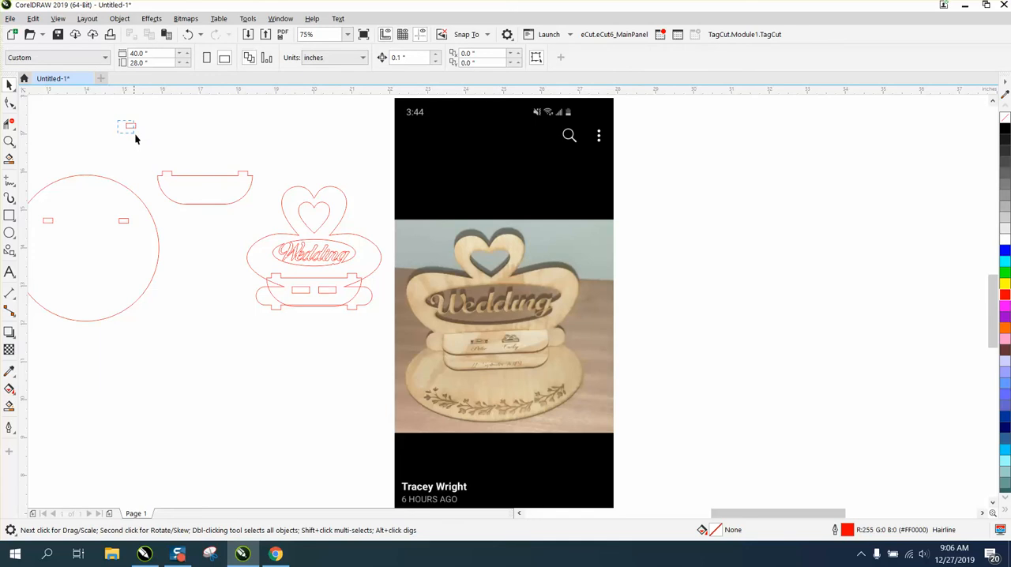
left_click_drag(135, 133, 223, 305)
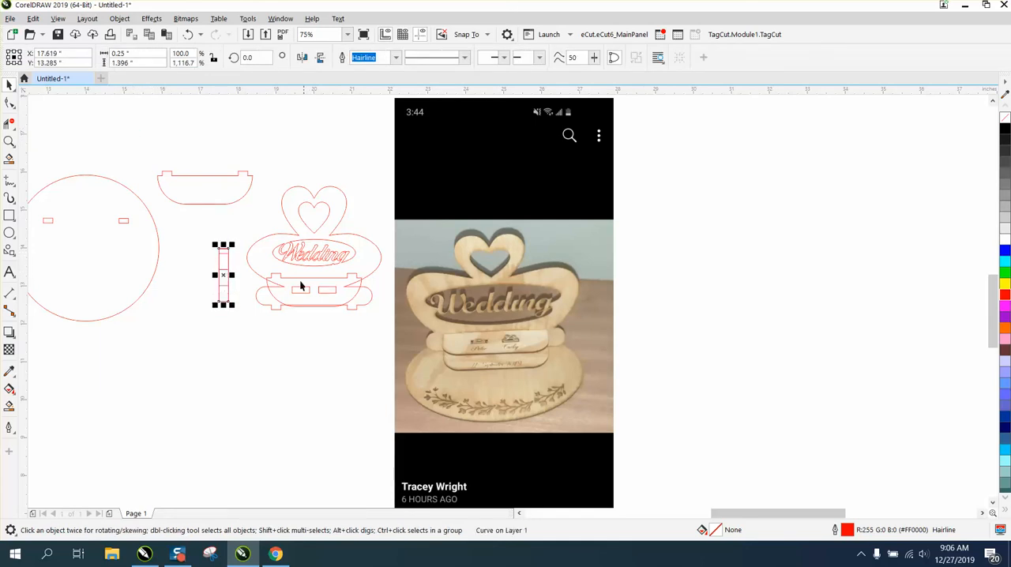
left_click(188, 35)
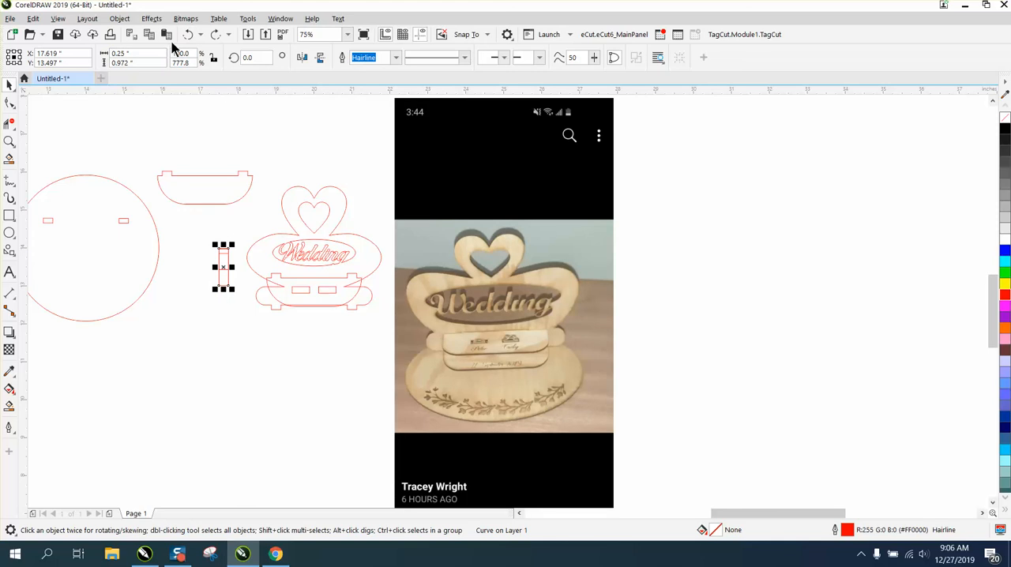
left_click(188, 36)
left_click(189, 35)
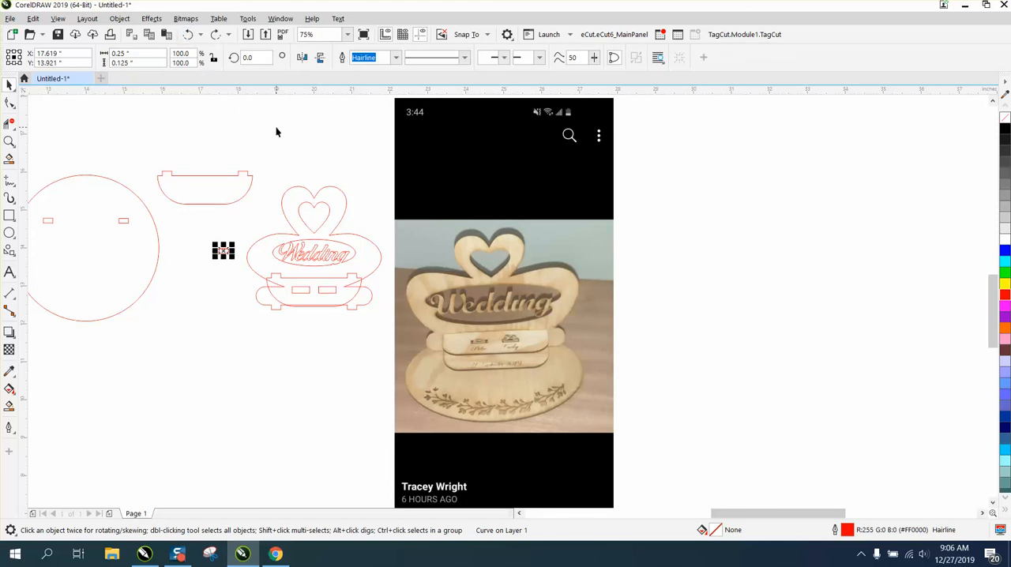
Make three evenly spaced copies of the small tab rectangle in a column below it.
key("plus")
left_click_drag(223, 250, 218, 277)
key("ctrl+d")
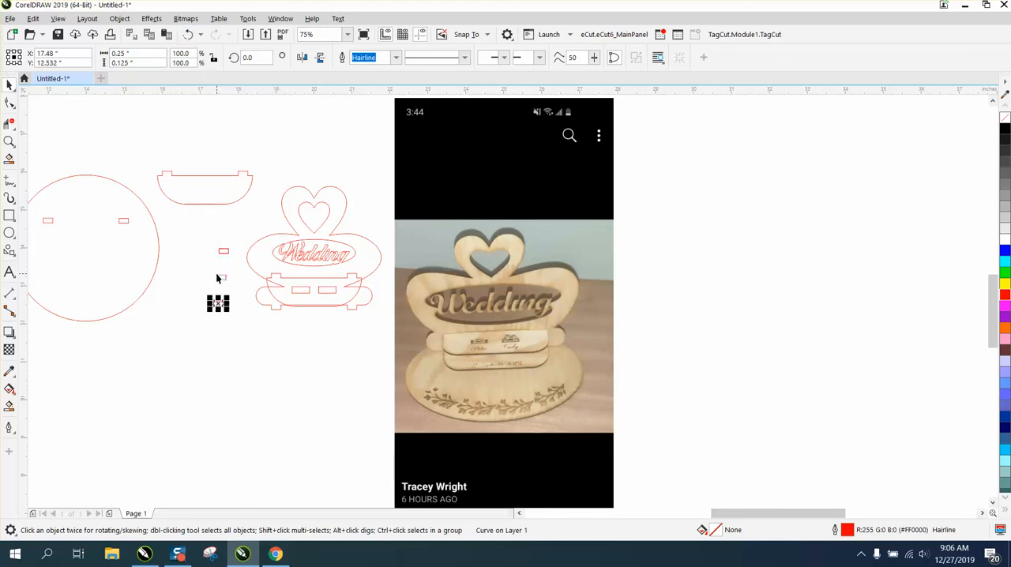
key("ctrl+d")
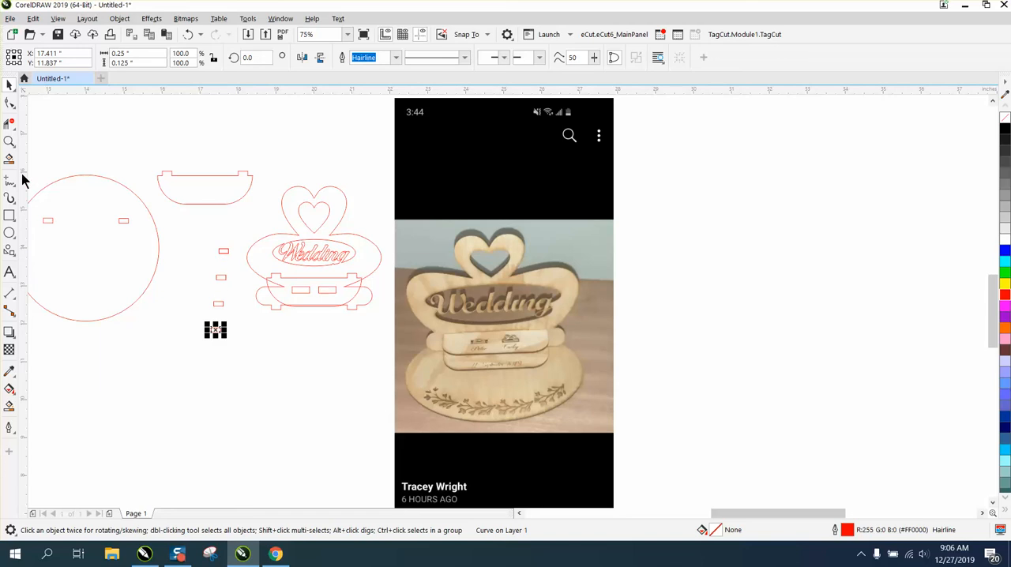
Copy the topmost small rectangle, centre the copy on the page, and lower it onto the slotted shelf's top edge between the tabs.
left_click(9, 143)
left_click_drag(219, 214, 478, 322)
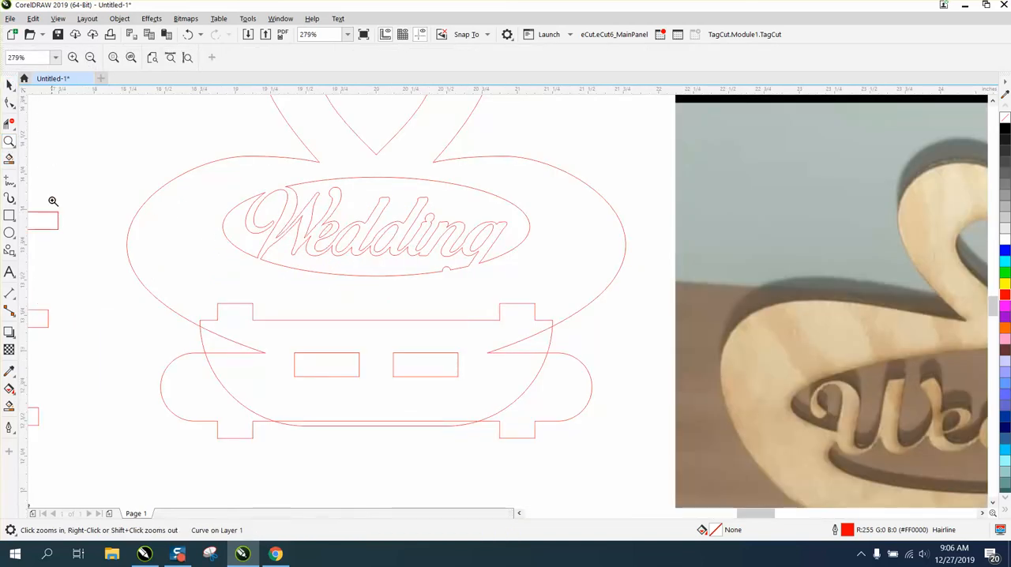
left_click(10, 87)
left_click(58, 215)
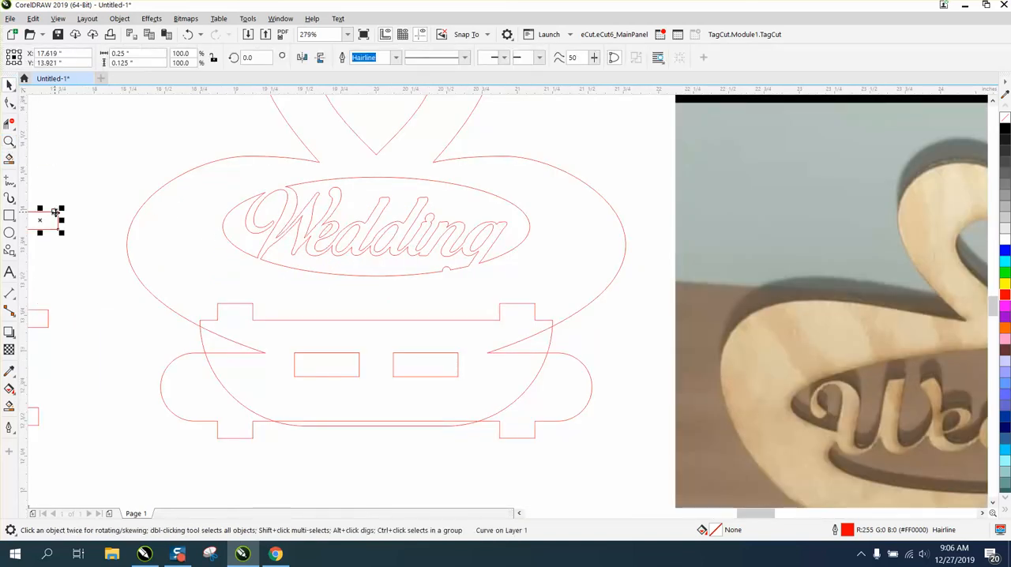
key("plus")
key("p")
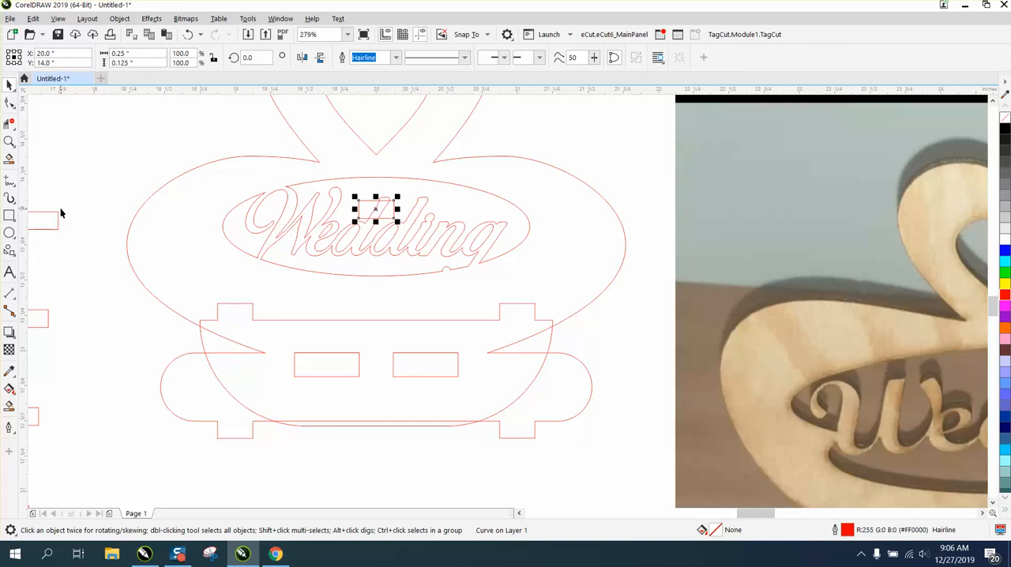
left_click_drag(375, 210, 378, 315)
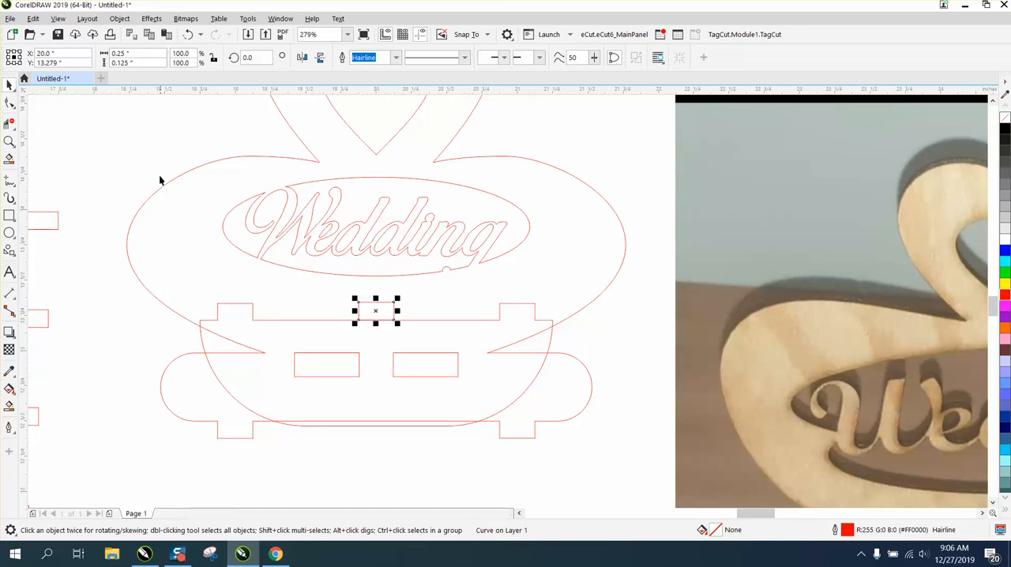
left_click(149, 166)
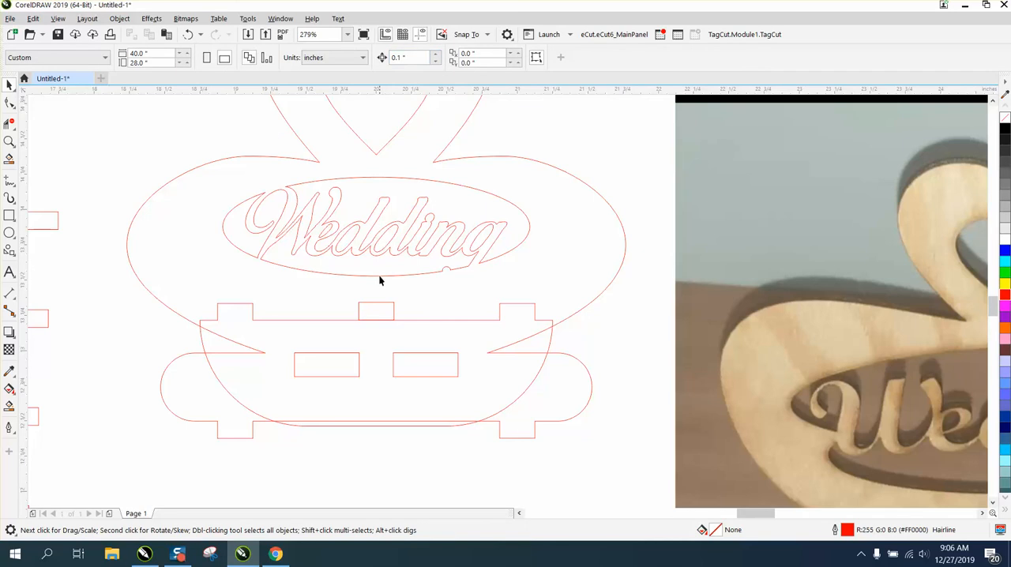
Set the nudge distance to 1 inch and nudge the centred small rectangle left onto the shelf's left tab.
left_click(377, 308)
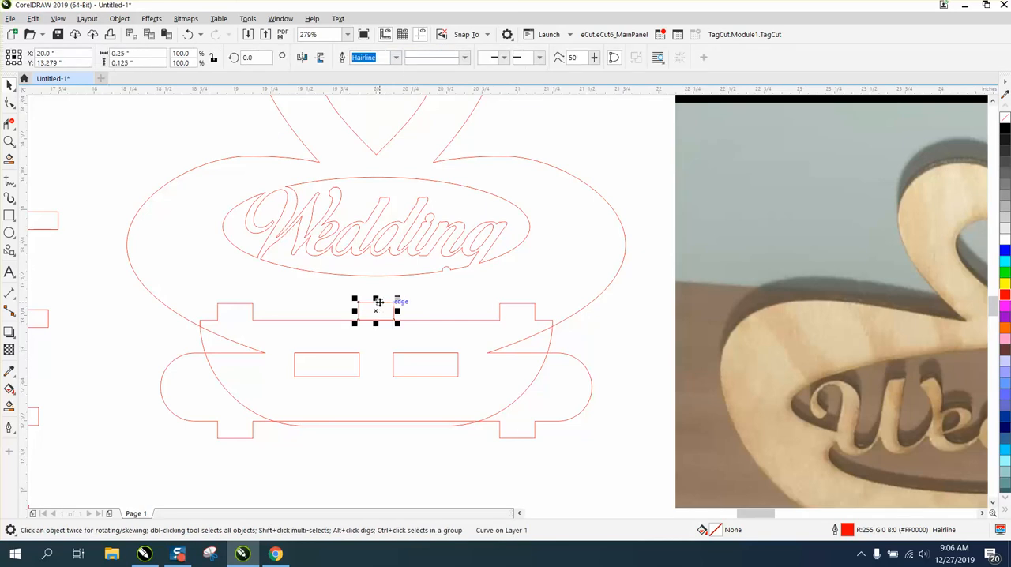
left_click_drag(380, 302, 382, 301)
key("Right")
left_click(249, 140)
left_click_drag(405, 57, 382, 60)
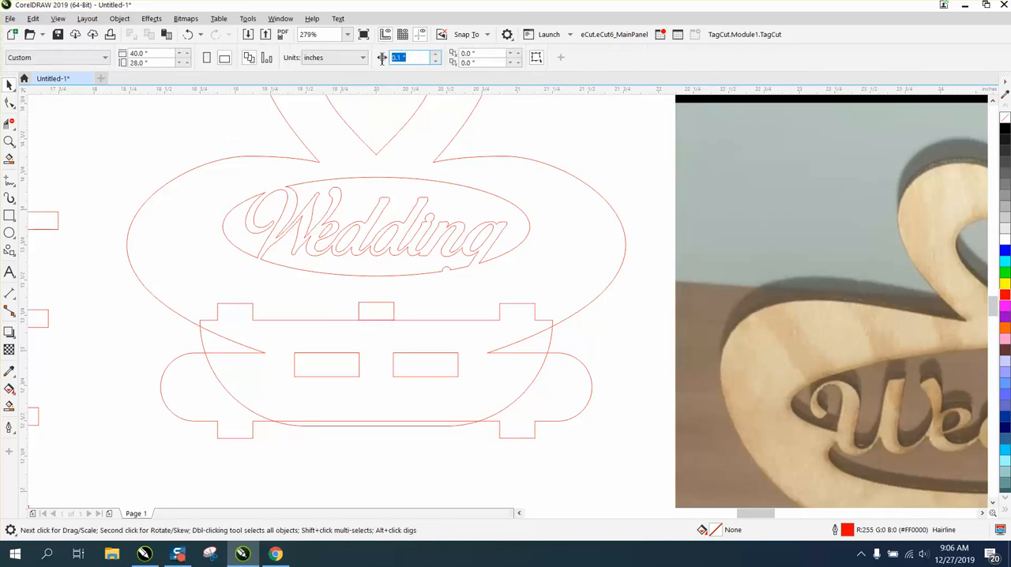
type("1")
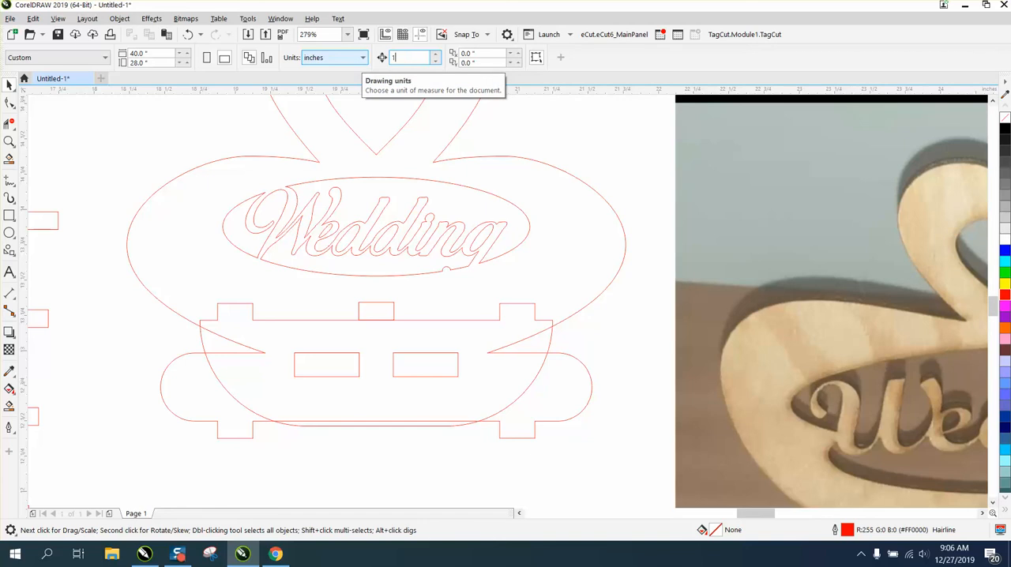
left_click(381, 306)
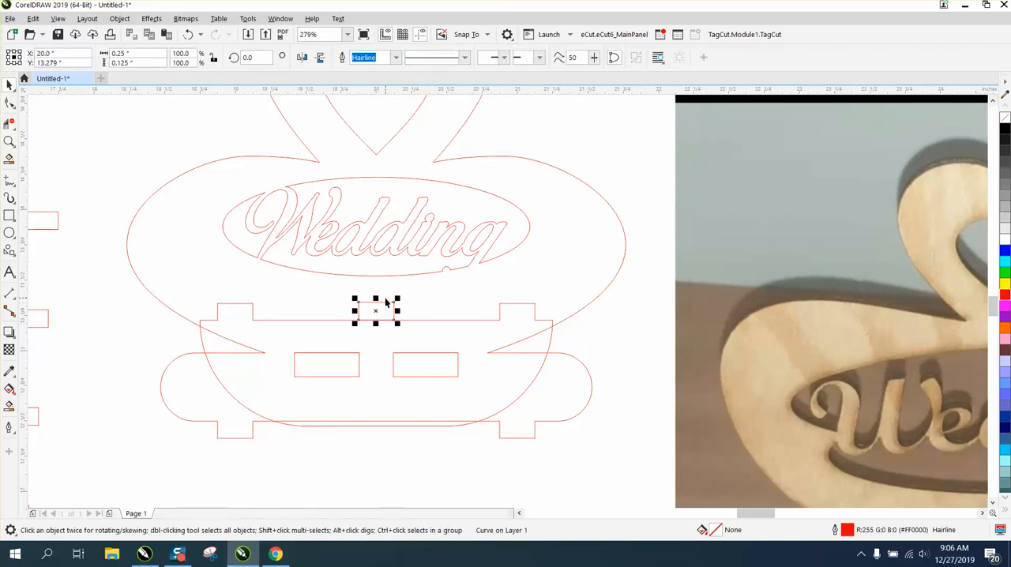
key("Left")
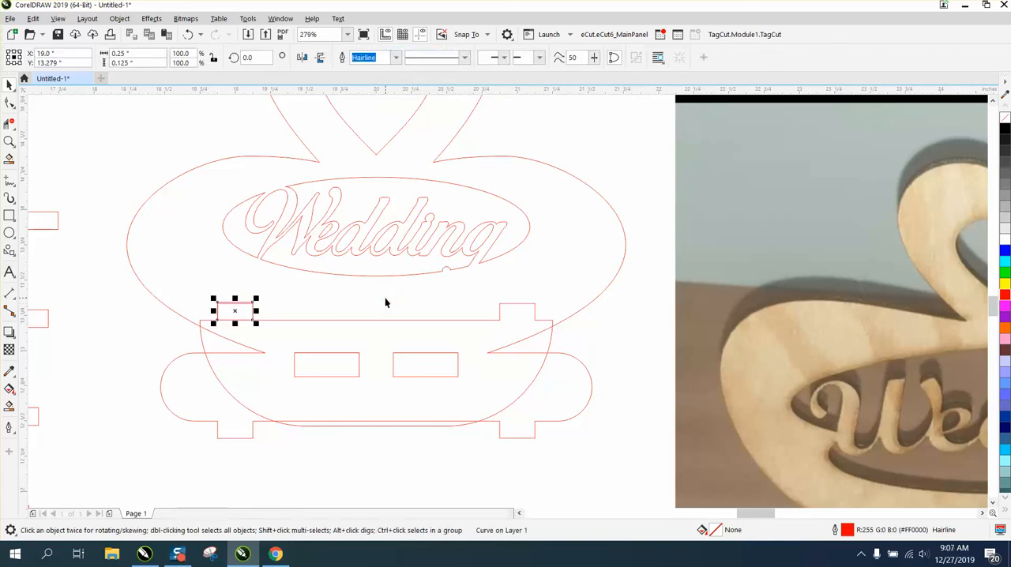
Place a copy of the small rectangle 2 inches right on the shelf's other tab, and move the slotted shelf down 2 inches.
key("Right")
key("Right")
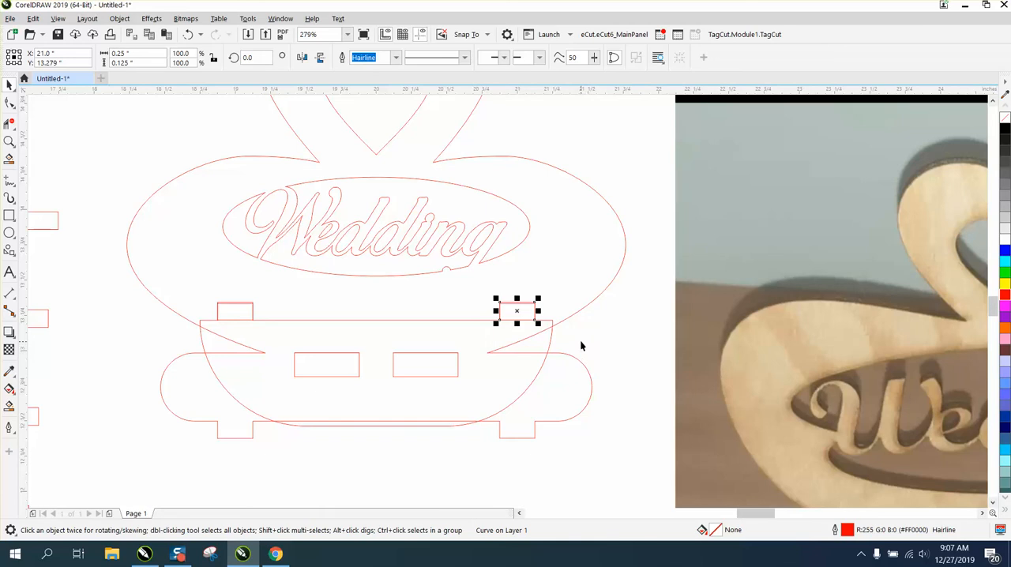
scroll(581, 344, "down", 2)
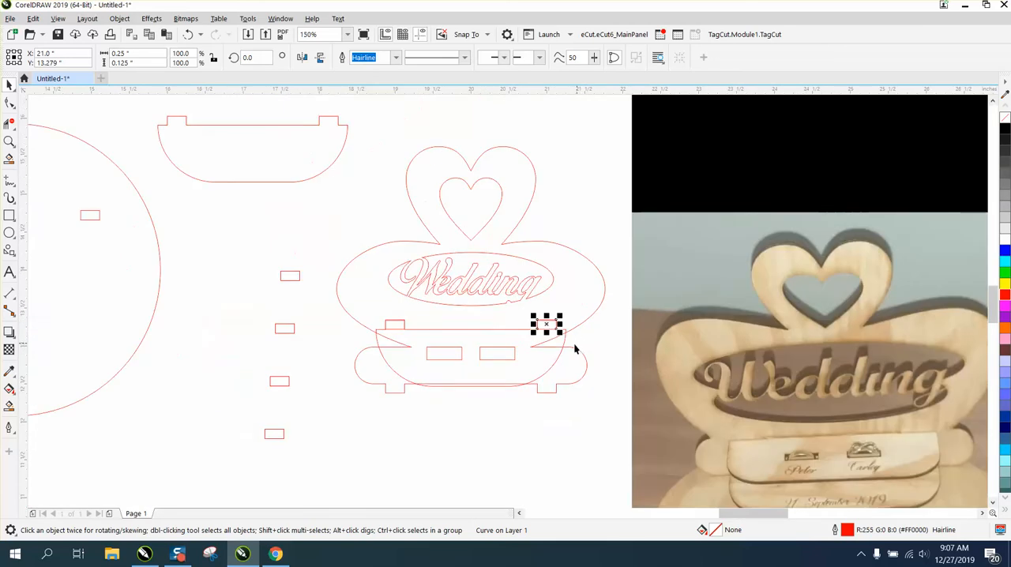
left_click(496, 386)
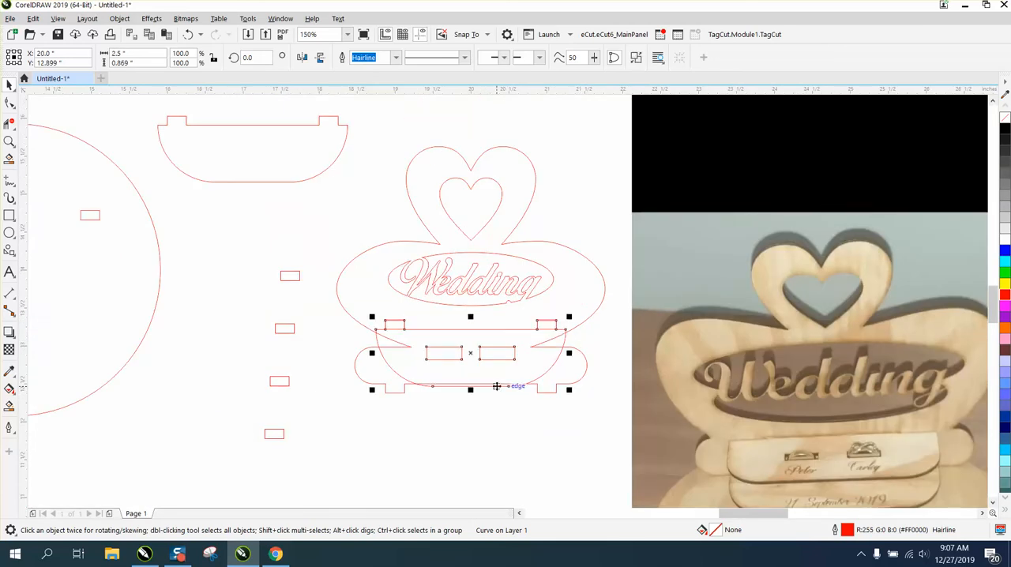
key("Down")
key("Down")
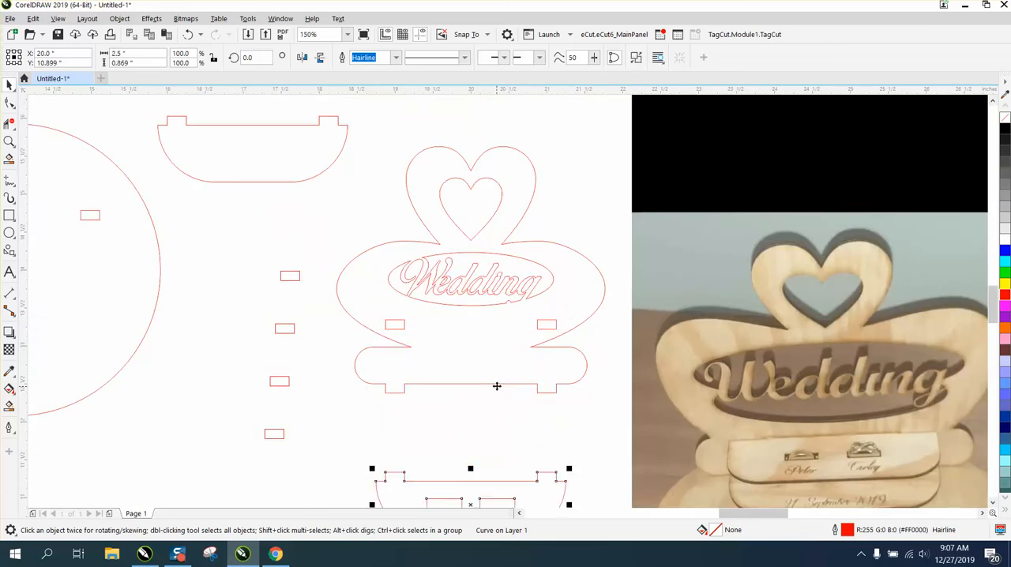
Centre the plain tabbed shelf on the page and lower it to about Y 12.5 inches, with its tabs inside the back panel's bottom bar.
left_click(263, 182)
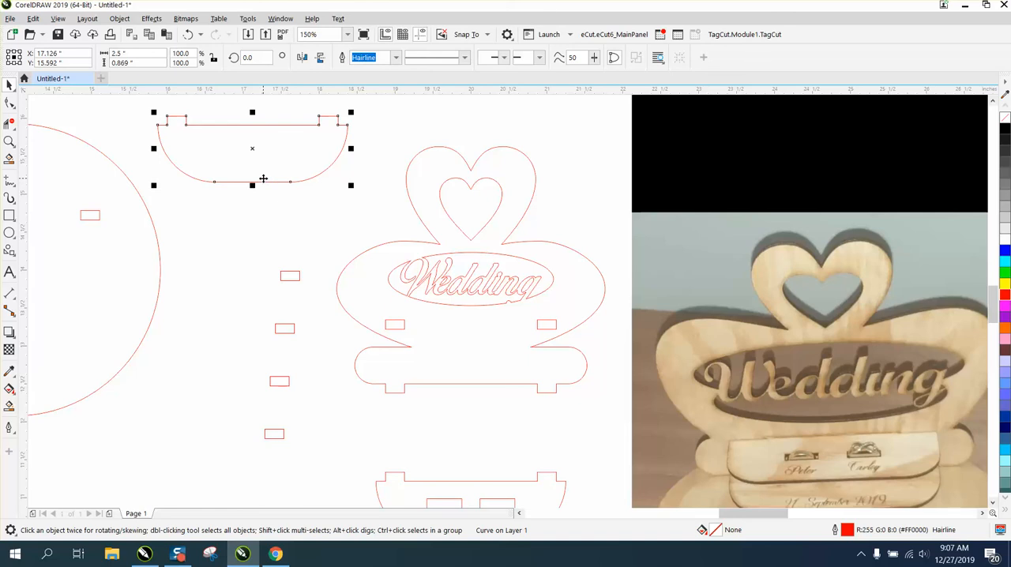
key("p")
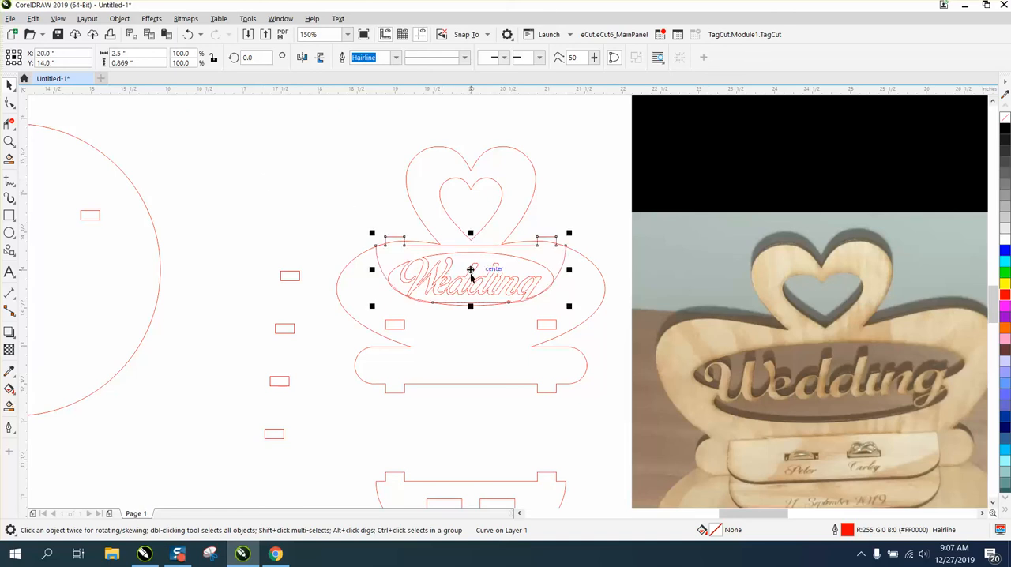
left_click_drag(470, 274, 471, 383)
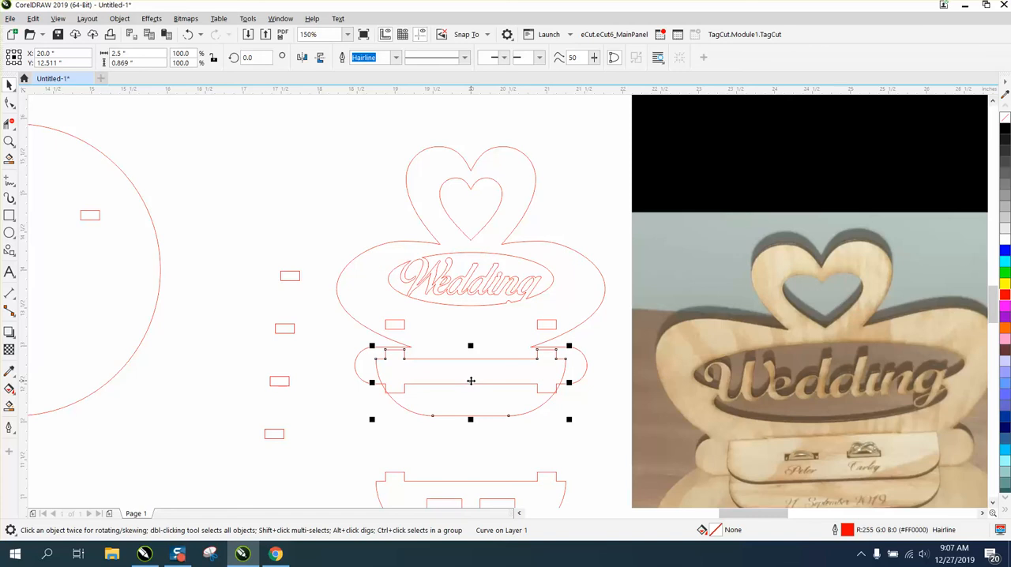
left_click(9, 141)
left_click_drag(359, 294, 631, 411)
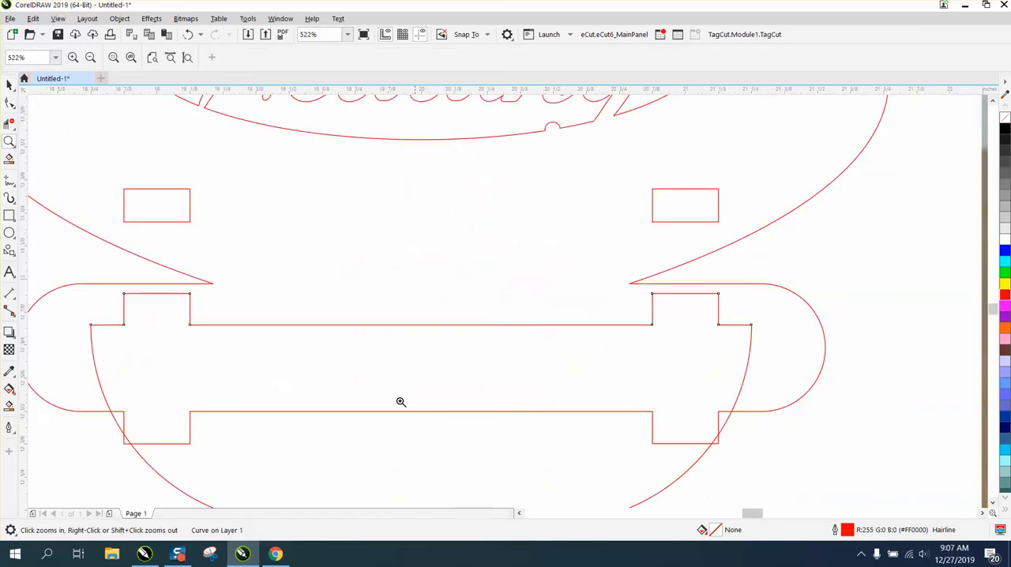
scroll(251, 347, "down", 2)
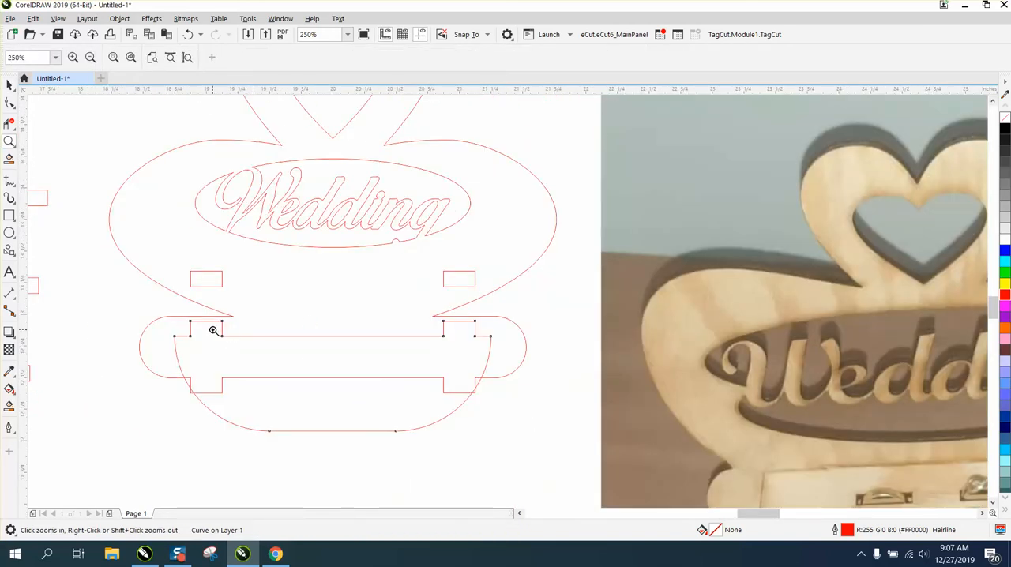
Align a spare small rectangle with the plain shelf's left tab, 1 inch left of centre, and place a copy on the right tab.
left_click(9, 86)
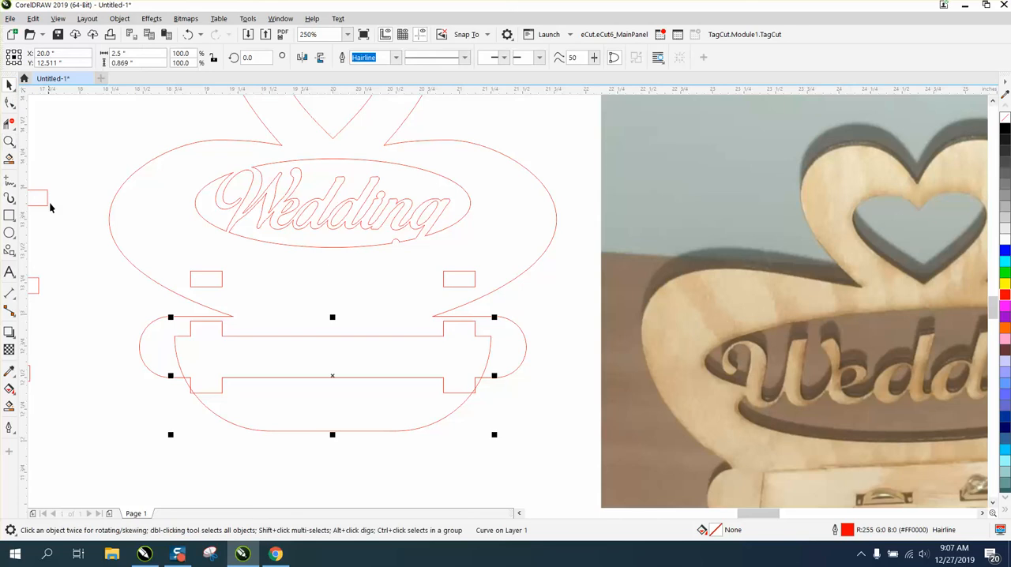
left_click_drag(42, 285, 324, 308)
key("p")
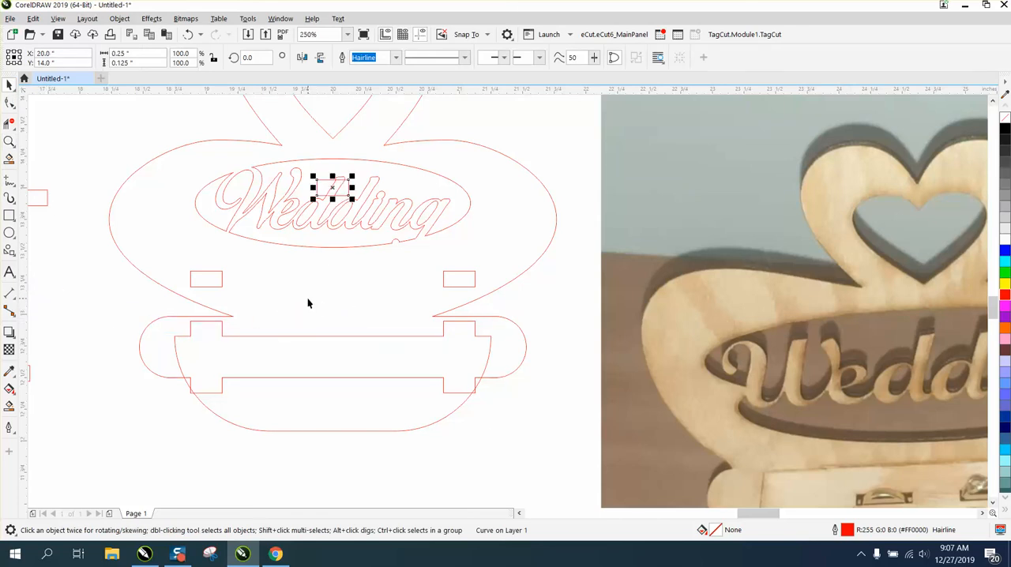
left_click_drag(332, 201, 341, 327)
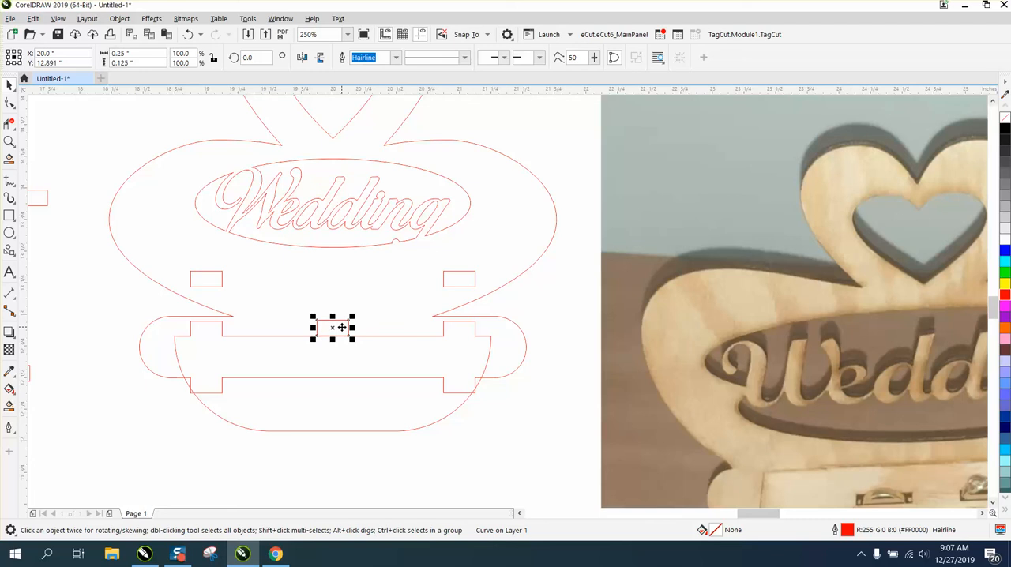
key("Left")
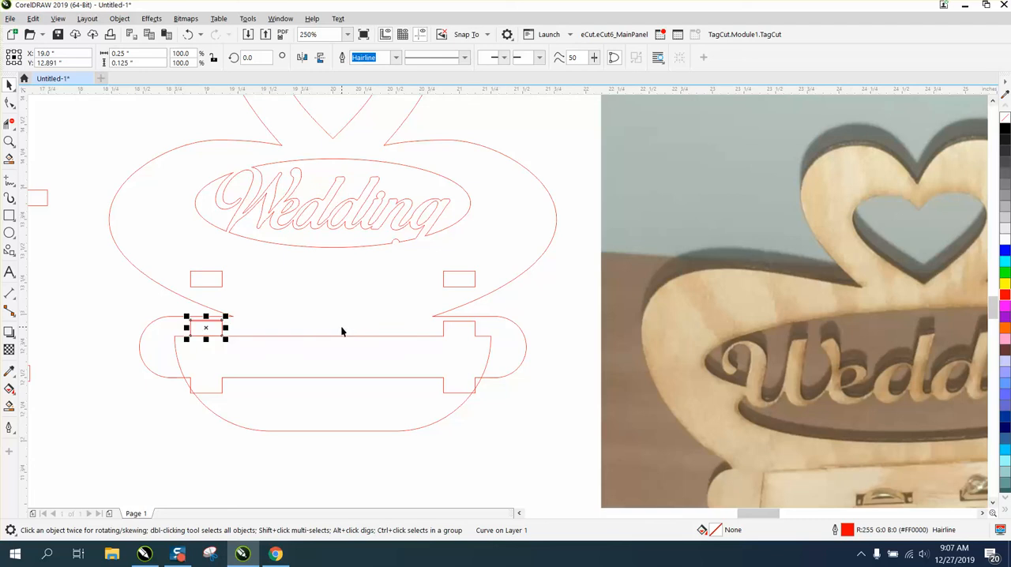
key("KP_Add")
key("Right")
key("Right")
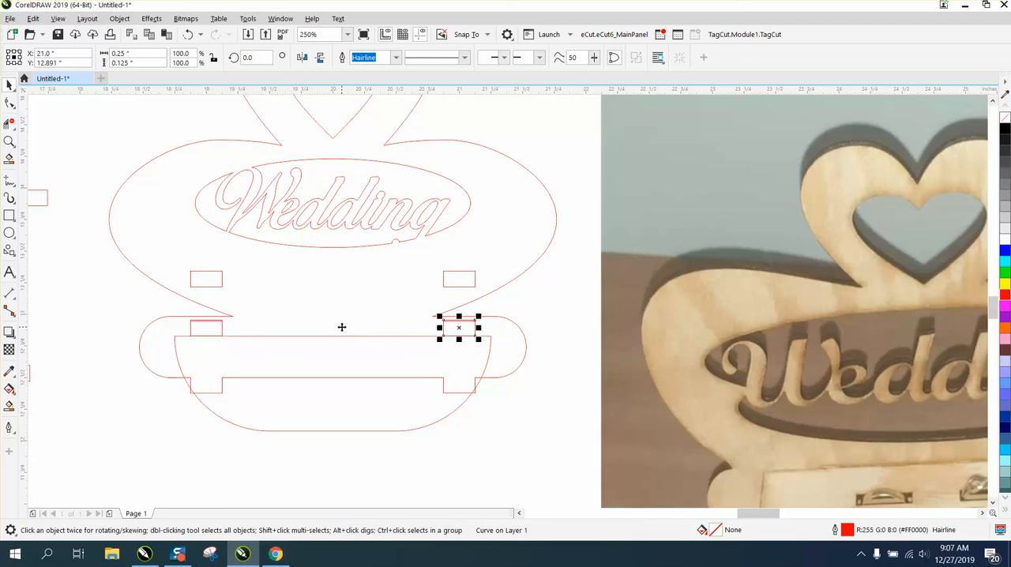
Move the plain shelf down 1 inch off the back panel and delete the leftover small rectangles beside the panel.
left_click(394, 432)
left_click(394, 430)
scroll(394, 432, "down", 2)
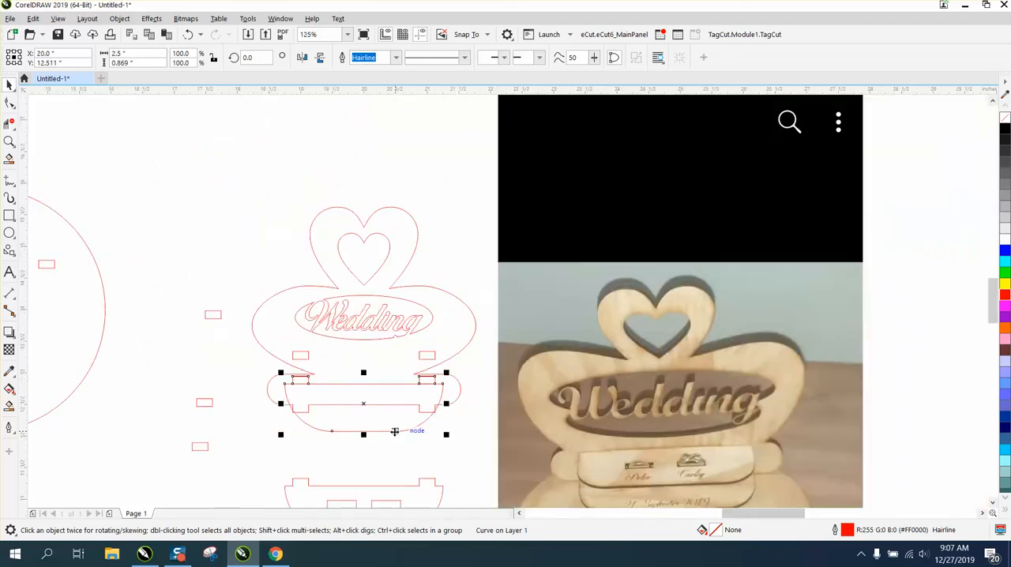
key("Down")
left_click_drag(142, 289, 257, 466)
left_click(266, 444)
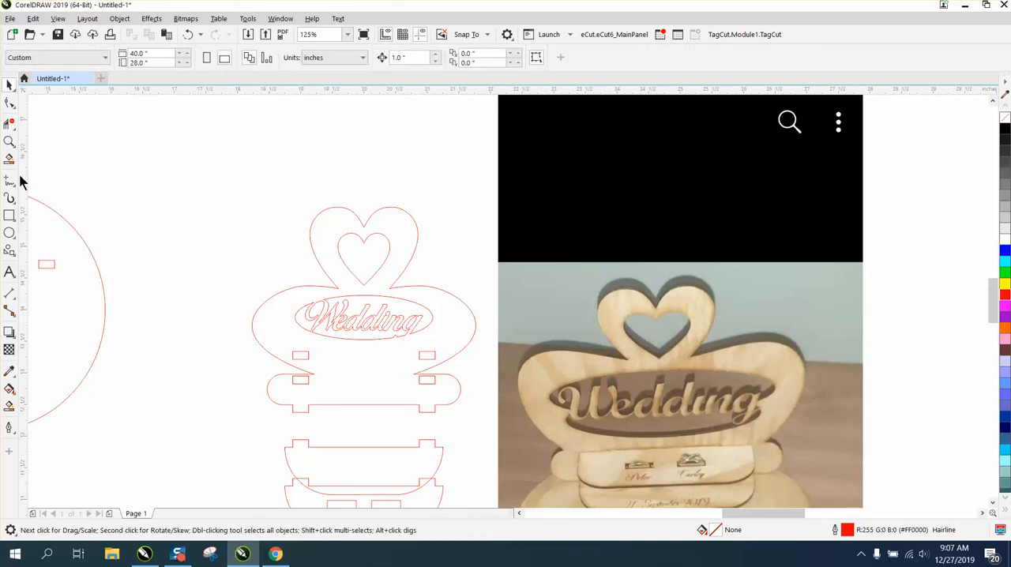
Move the plain and slotted shelves above the back panel and place the round base with its two slots beside the panel.
left_click(9, 142)
left_click_drag(265, 281, 472, 414)
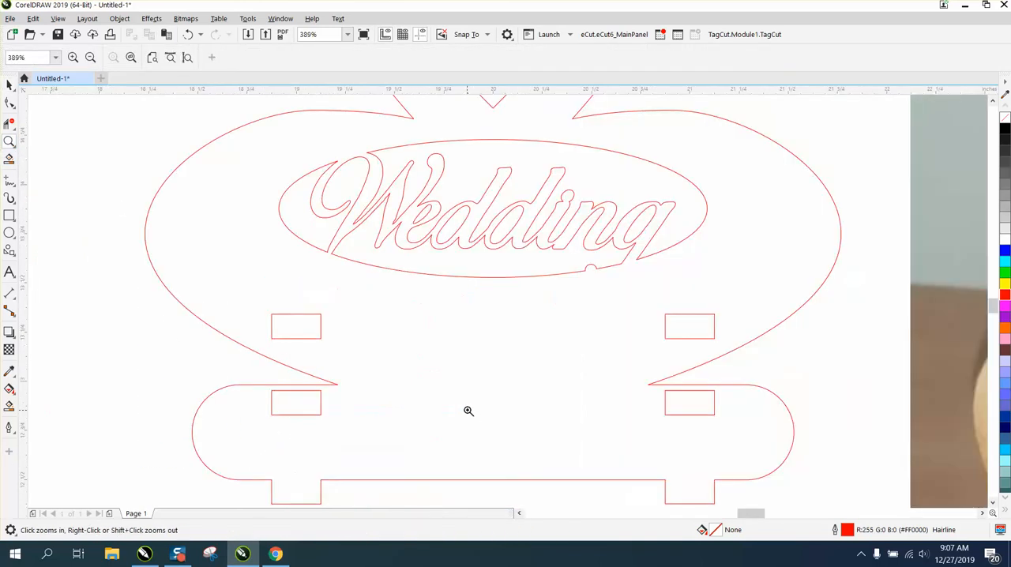
right_click(309, 389)
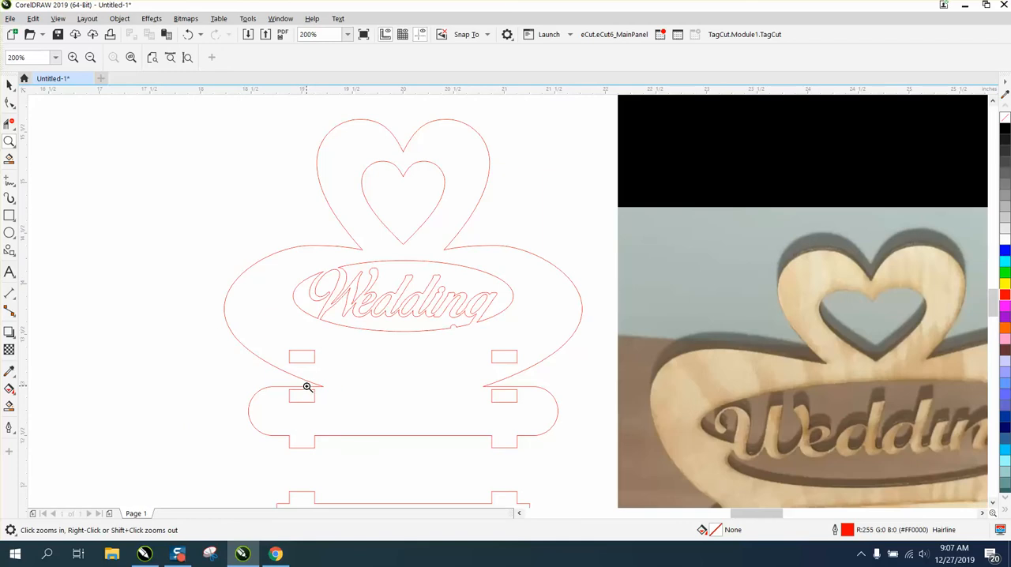
right_click(348, 390)
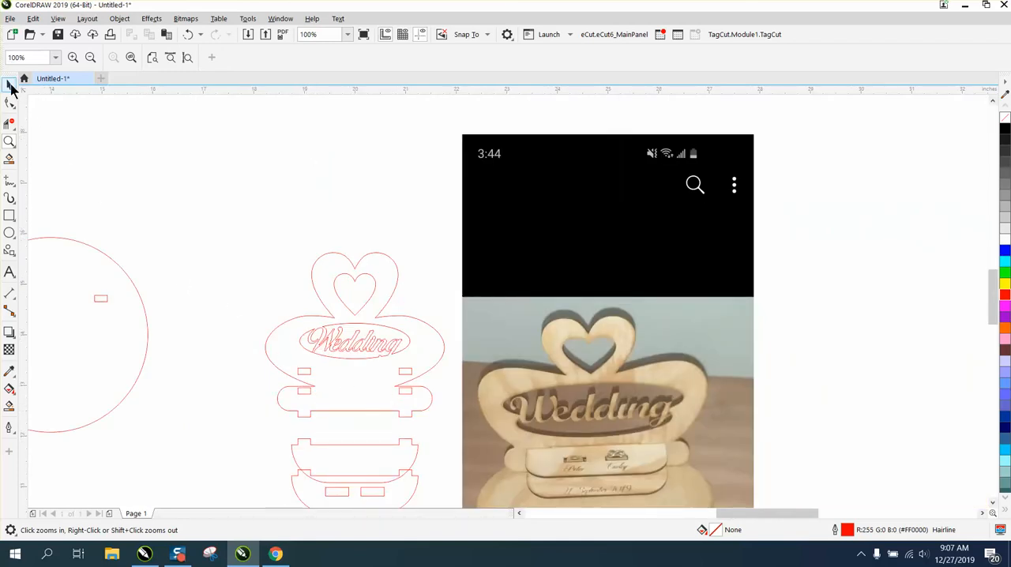
left_click(10, 85)
left_click_drag(356, 451, 293, 166)
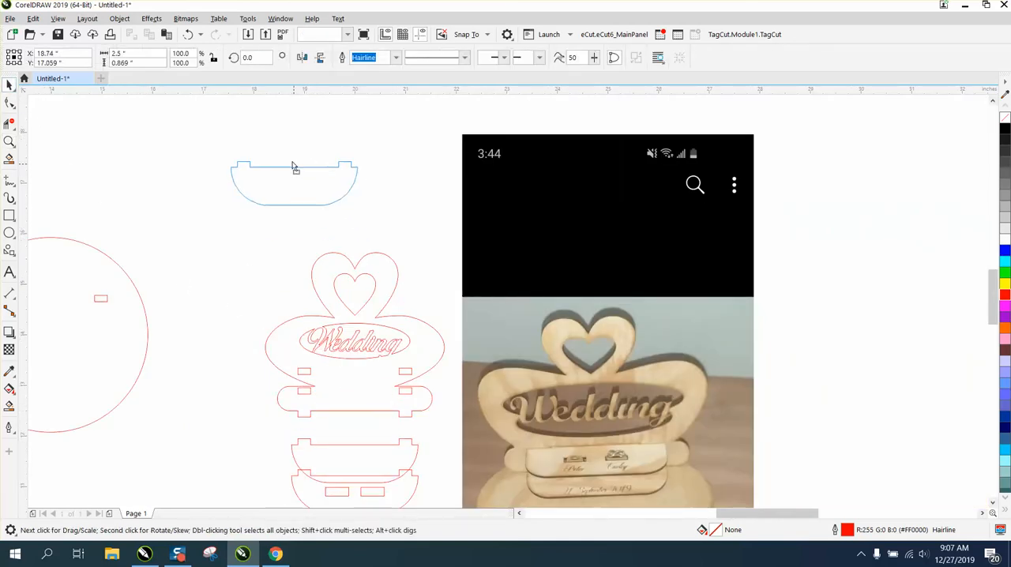
left_click_drag(352, 476, 229, 234)
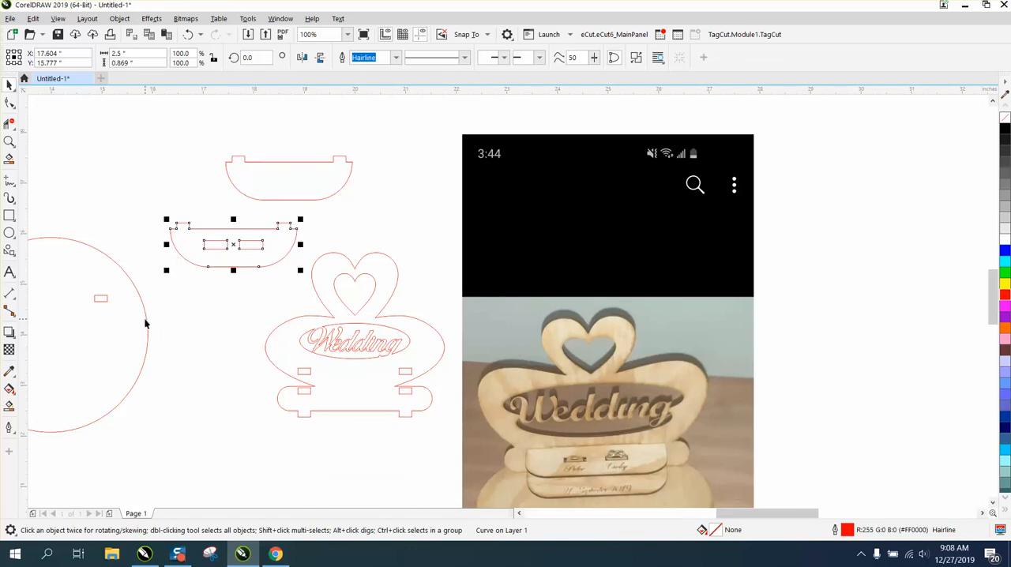
left_click_drag(149, 359, 244, 406)
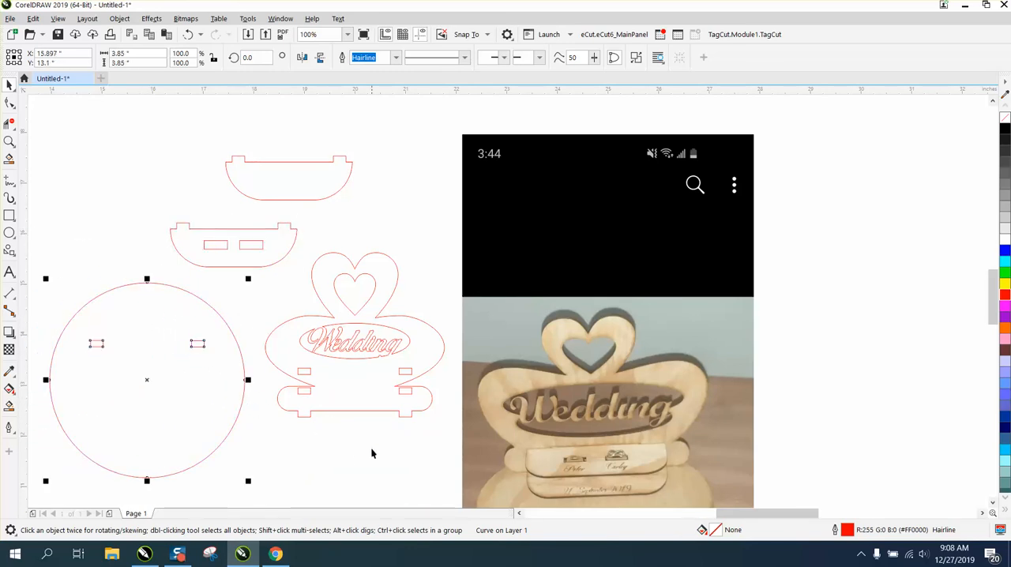
Examine the ring shelves and the engraved floral base in the reference photo.
scroll(371, 447, "down", 1)
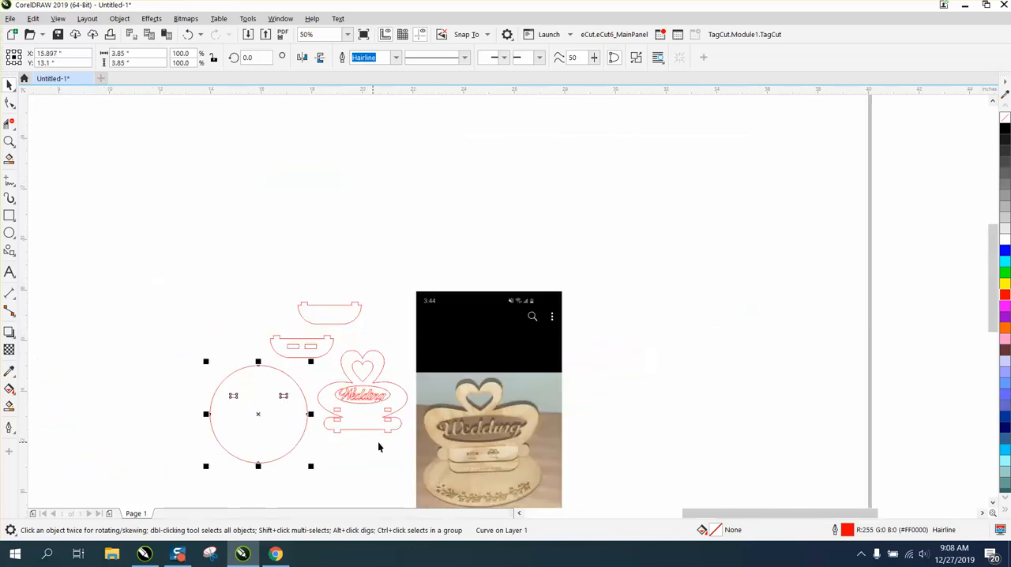
left_click(8, 141)
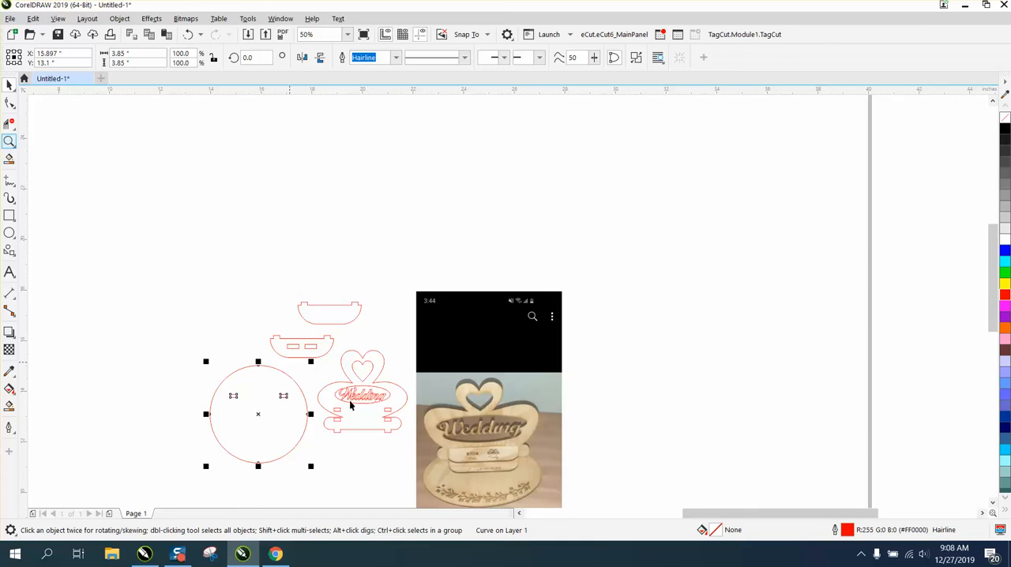
left_click(11, 144)
left_click_drag(416, 456, 548, 504)
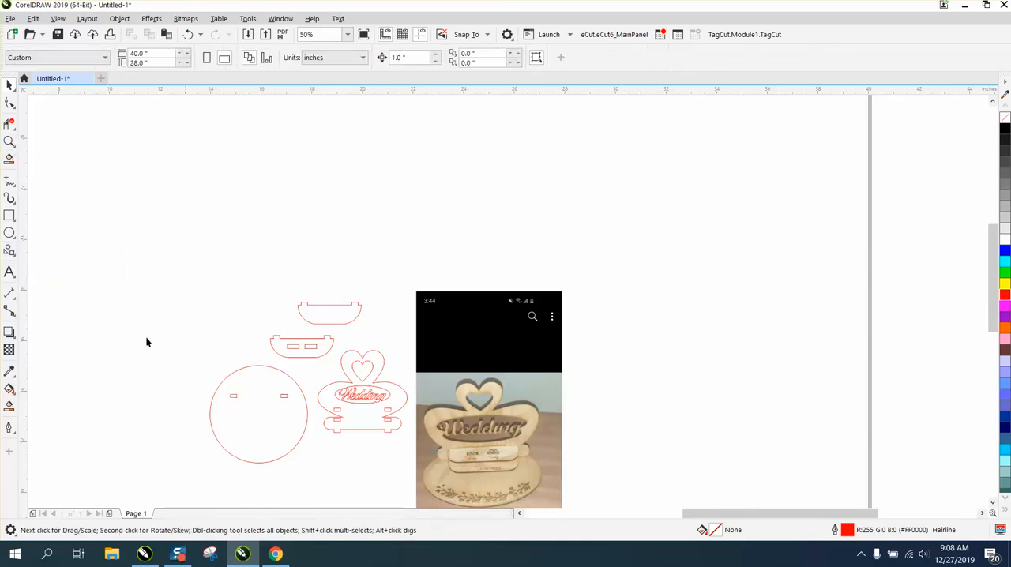
left_click(10, 142)
left_click_drag(398, 446, 619, 493)
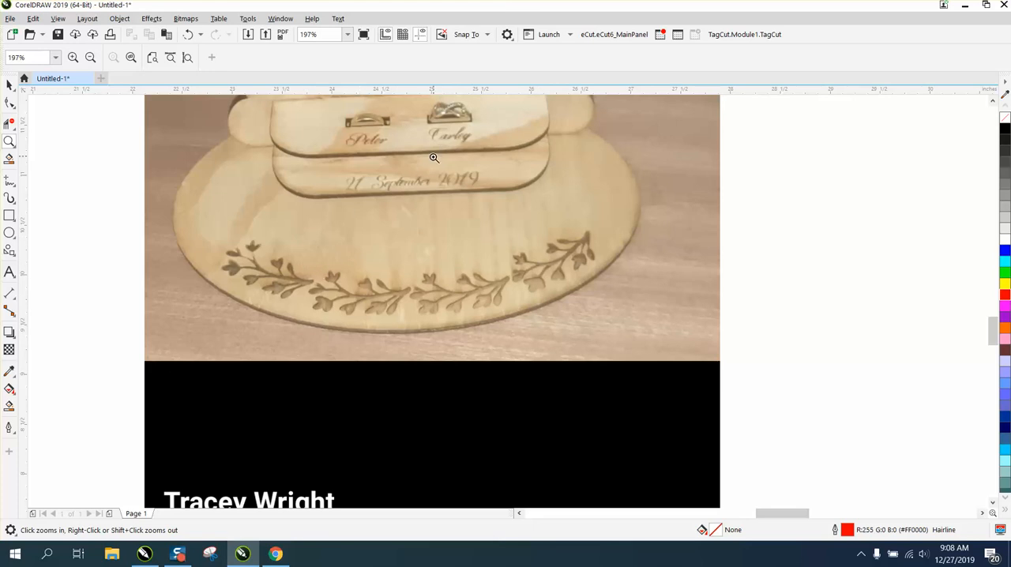
right_click(370, 182)
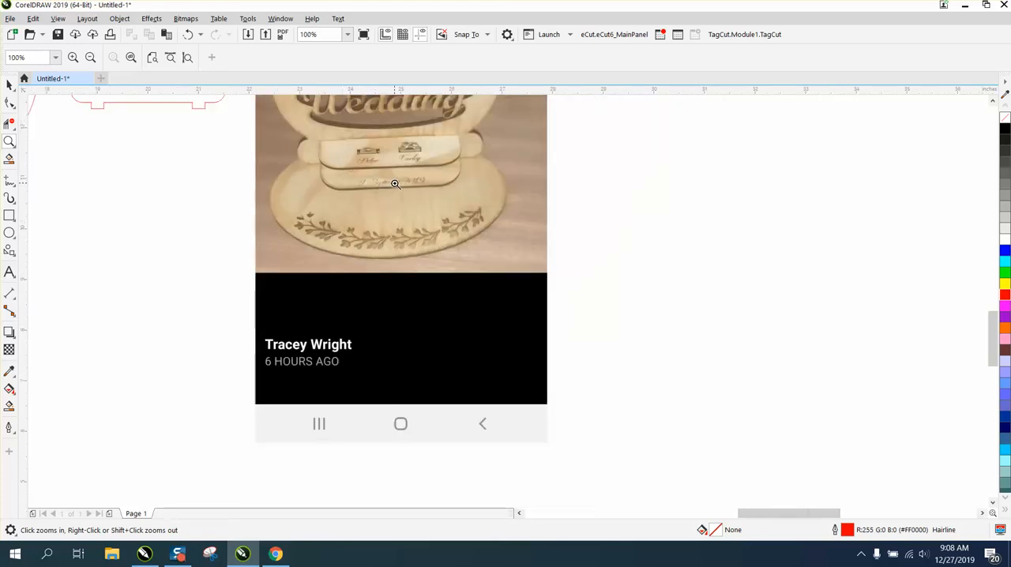
right_click(395, 183)
right_click(395, 184)
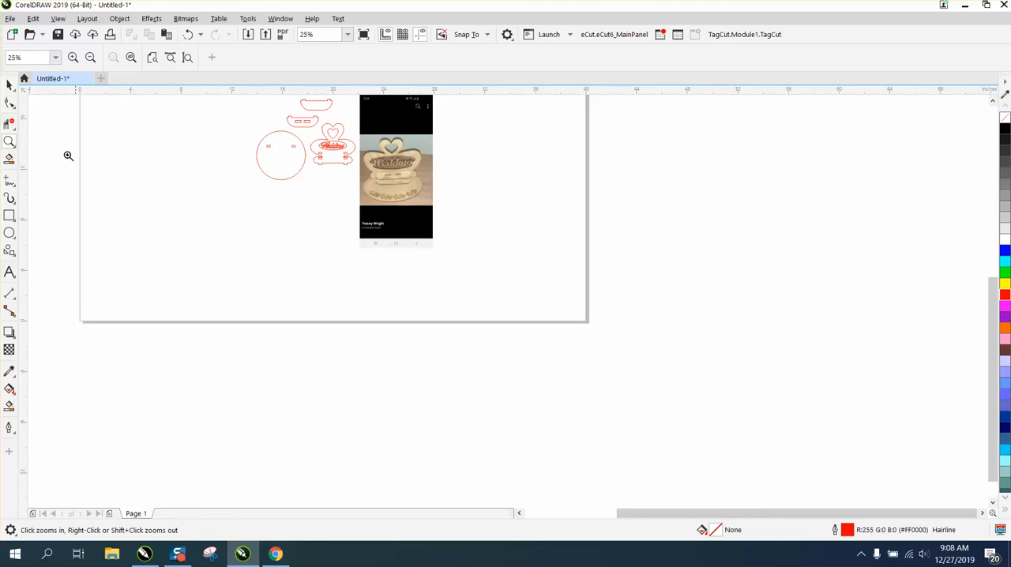
Move the left heart-to-panel corner node up and outward, delete the neighbouring node on the panel's upper curve, and smooth the curve with its handle.
left_click_drag(221, 103, 445, 185)
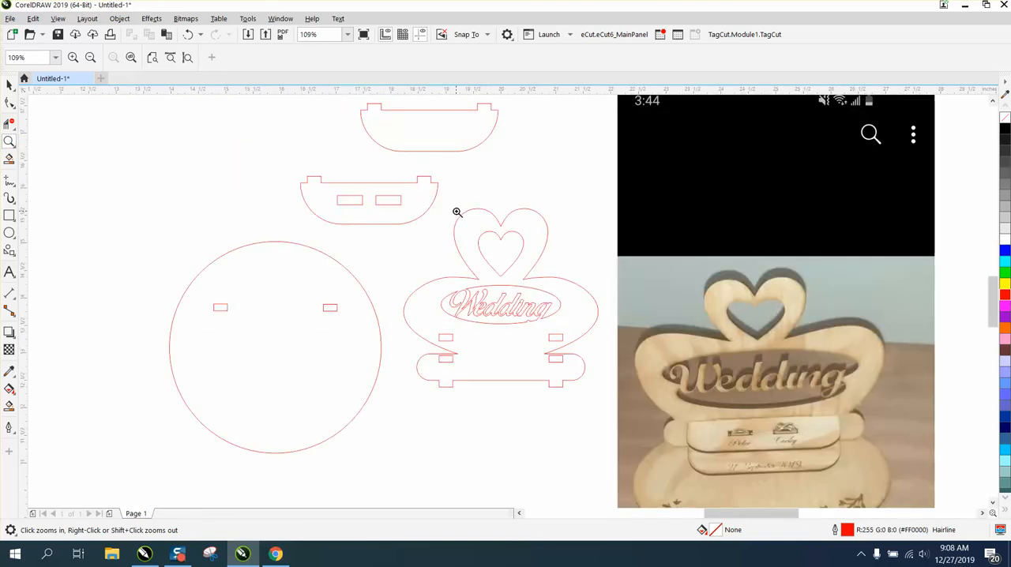
left_click_drag(408, 223, 692, 337)
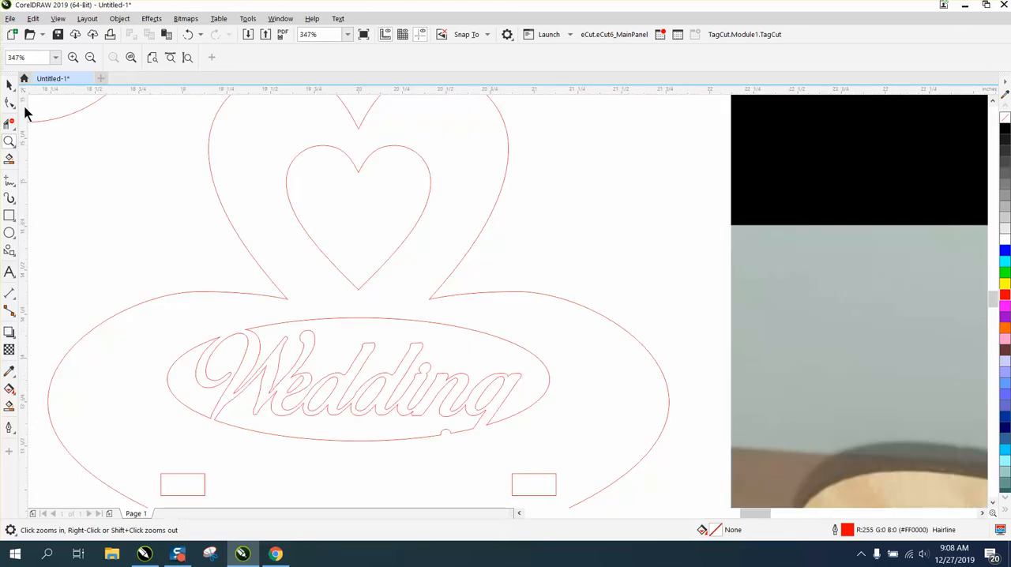
left_click(10, 103)
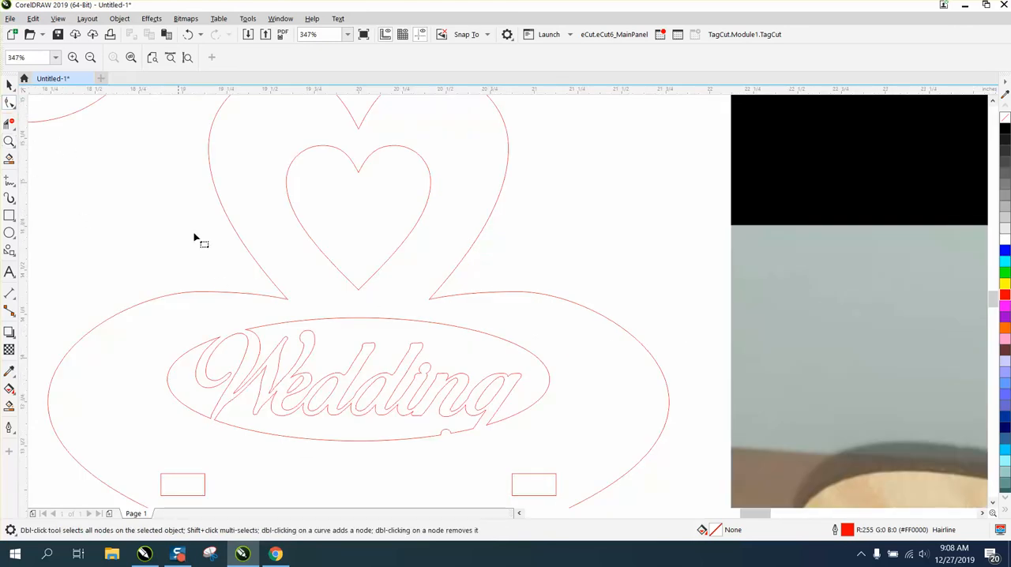
left_click(287, 303)
left_click_drag(293, 300, 272, 282)
double_click(199, 291)
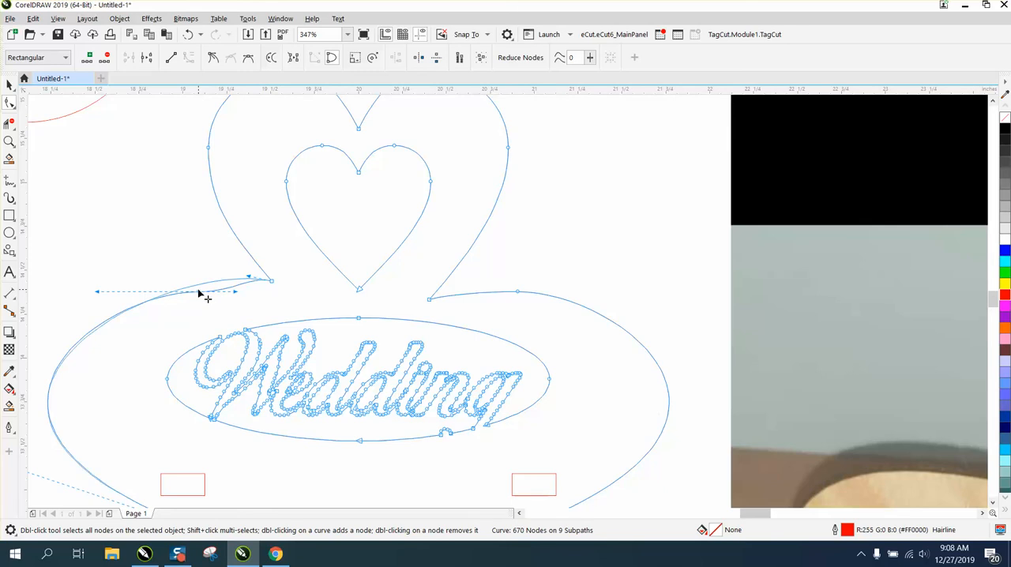
left_click(272, 282)
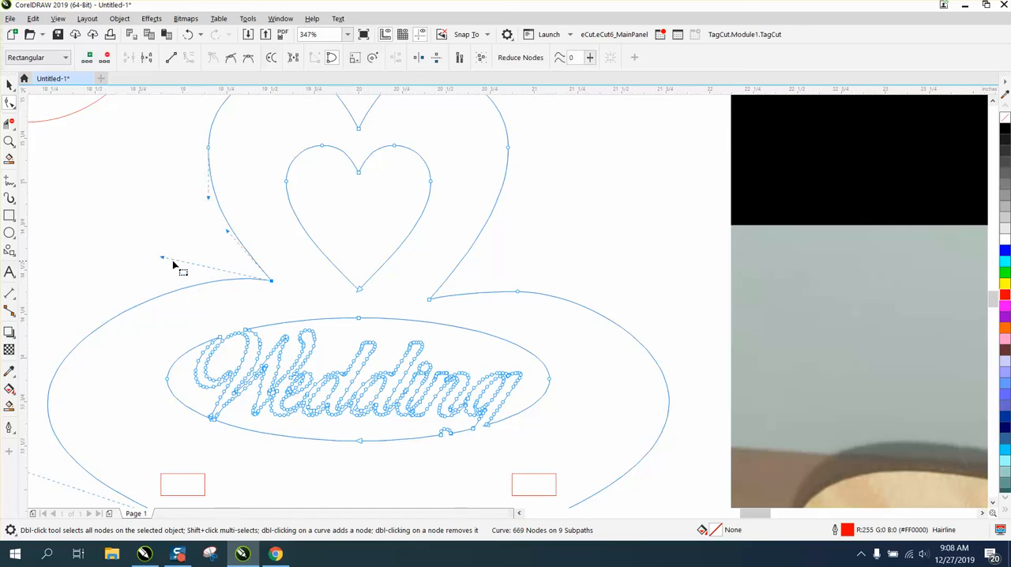
left_click_drag(162, 259, 154, 272)
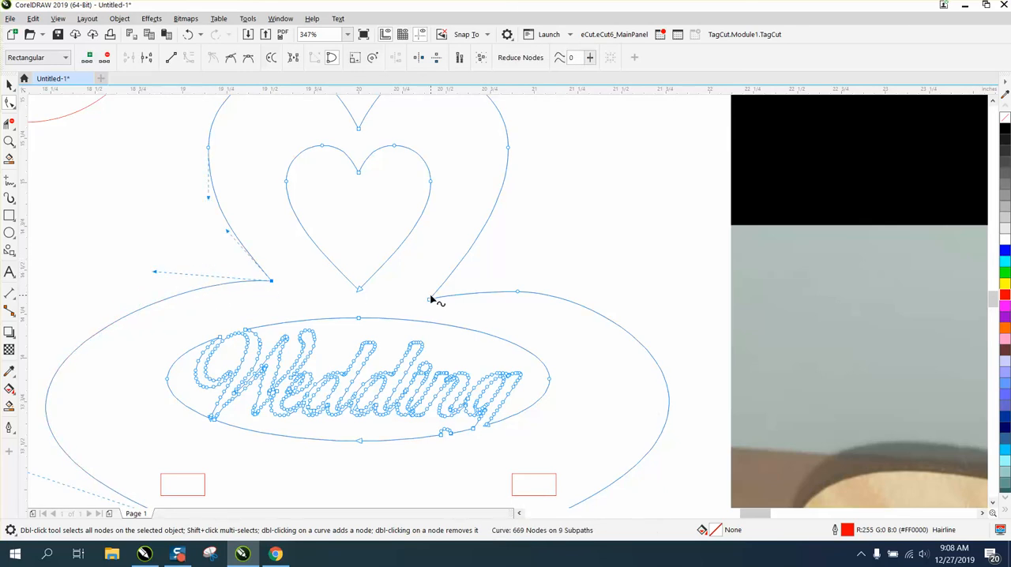
Move the right heart-to-panel corner node up and outward, delete the neighbouring node on the panel's upper curve, and smooth the curve with its handle.
left_click_drag(431, 301, 445, 286)
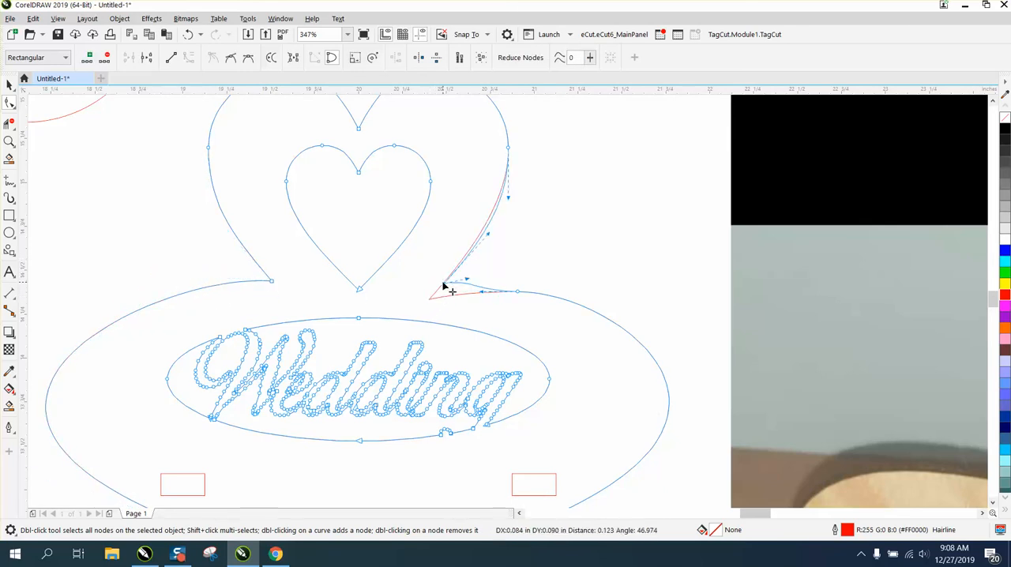
double_click(517, 292)
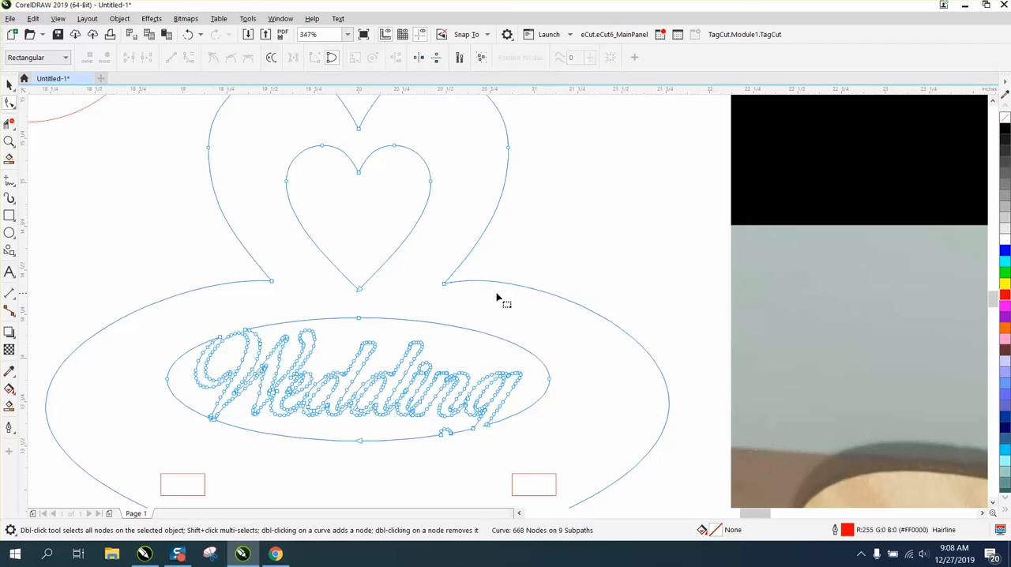
left_click(445, 286)
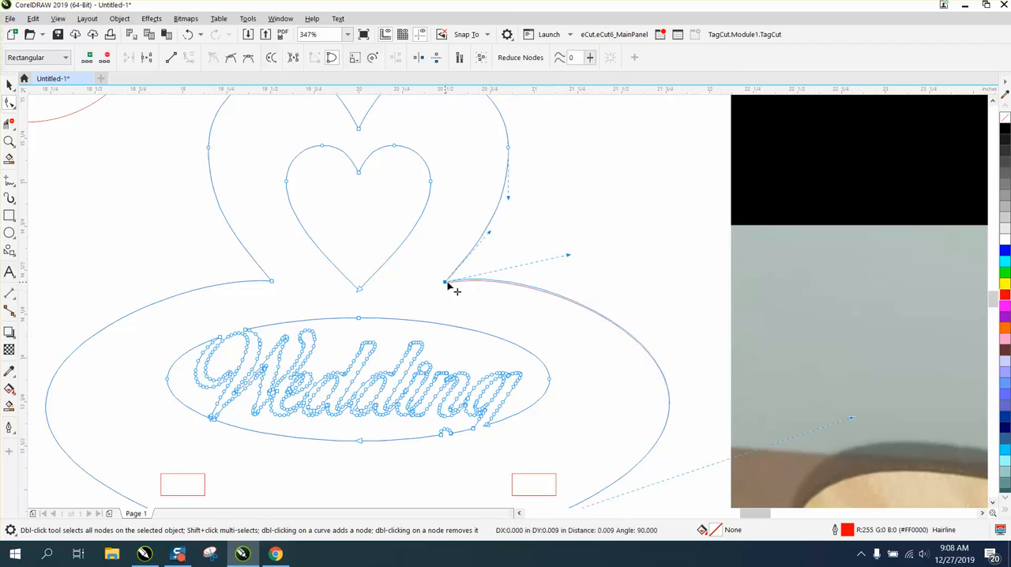
left_click_drag(567, 258, 572, 265)
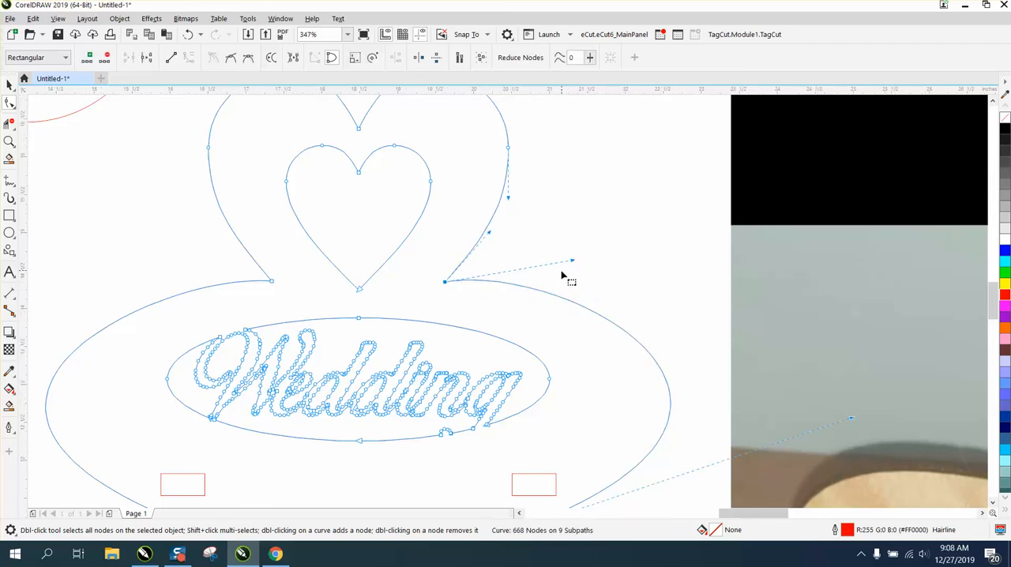
scroll(564, 277, "down", 3)
left_click(9, 86)
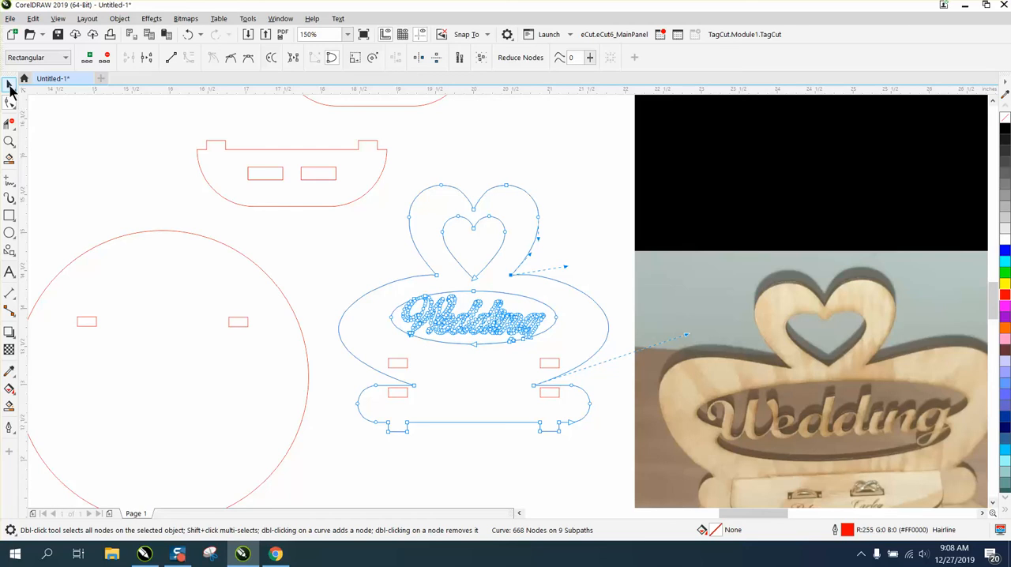
left_click(169, 173)
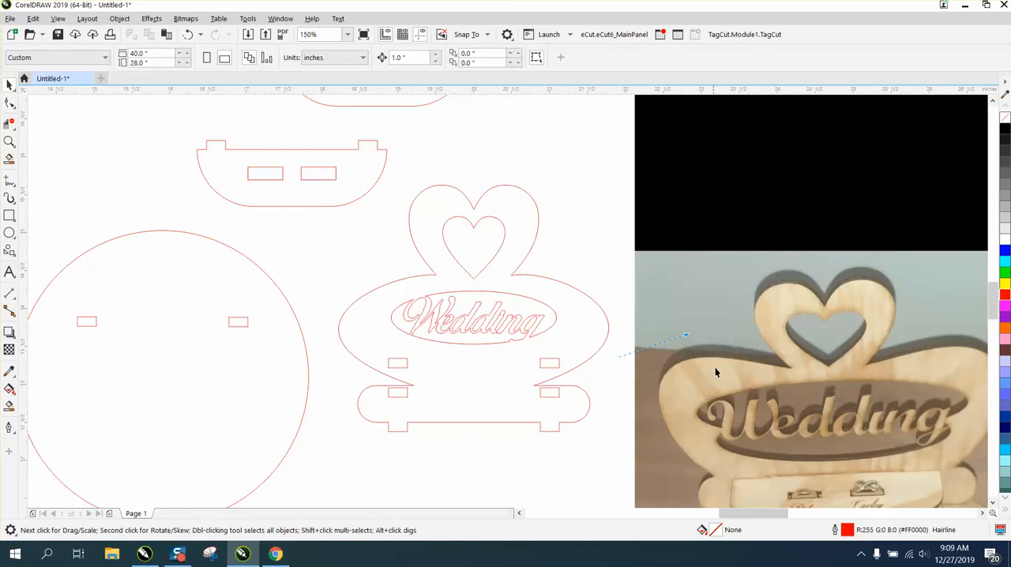
Check the width and height of the back panel's upper-left slot and examine the assembled stand in the reference photo.
left_click(396, 367)
left_click(137, 63)
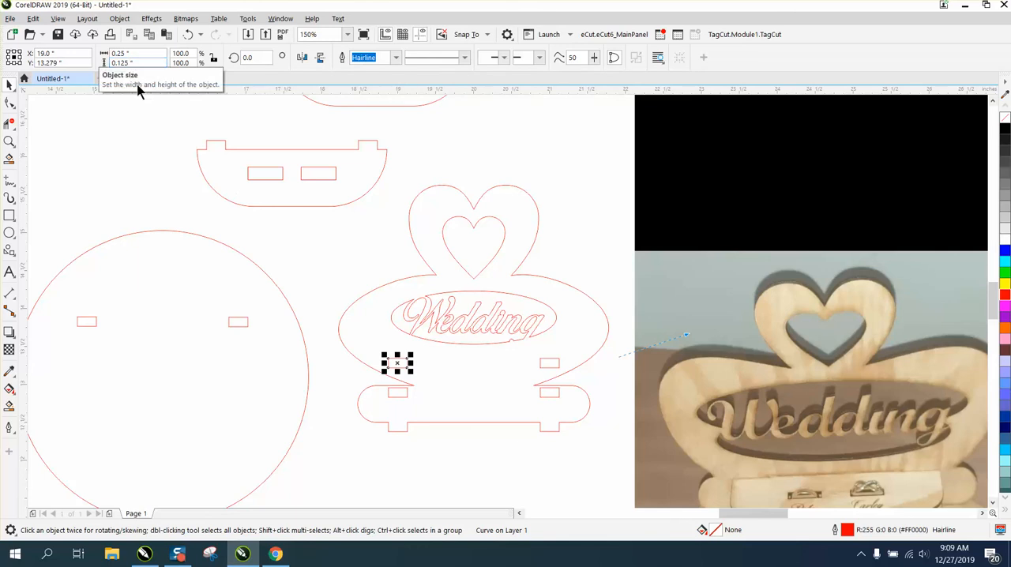
scroll(459, 328, "down", 2)
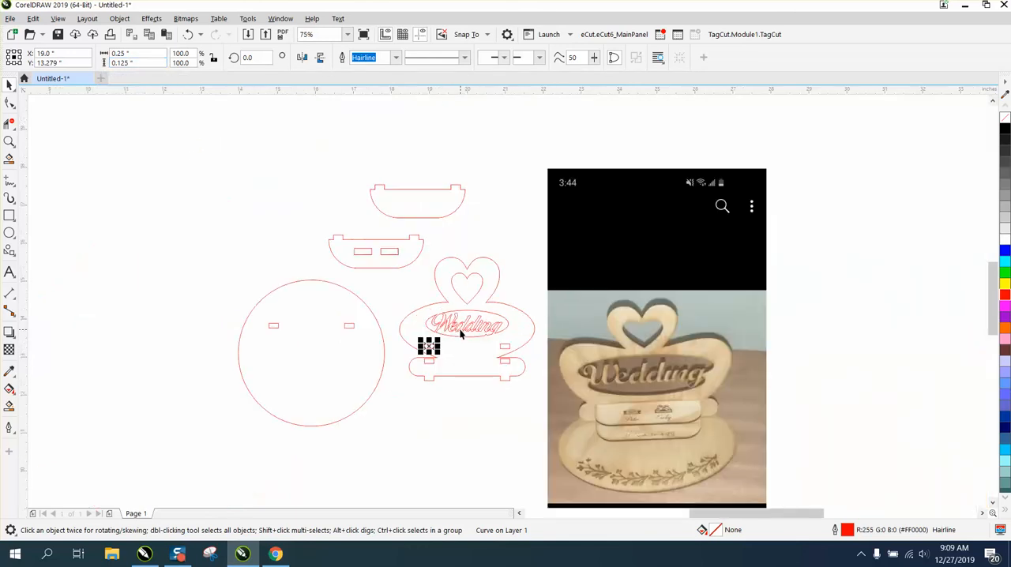
left_click(10, 141)
left_click_drag(572, 299, 787, 439)
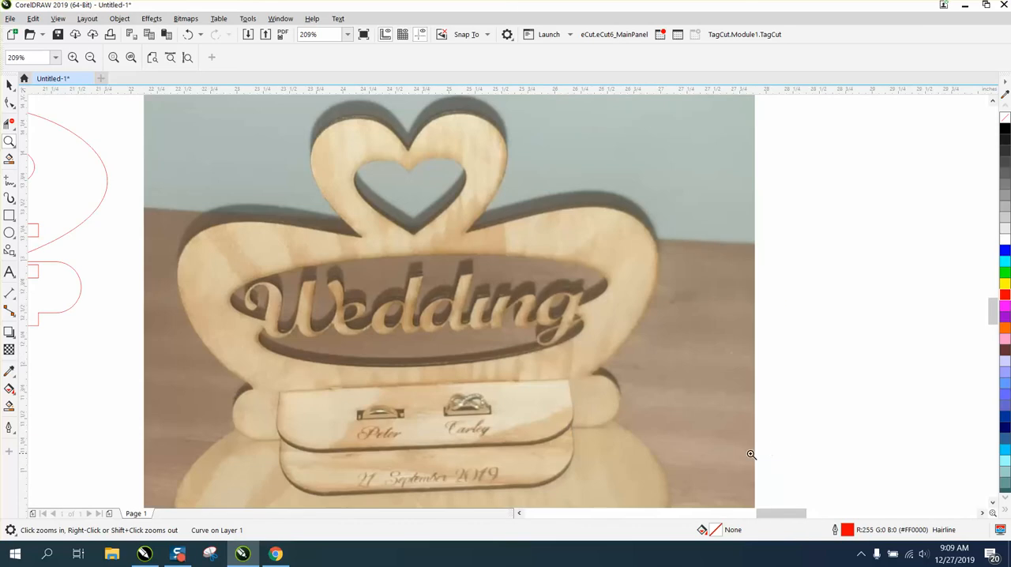
scroll(554, 397, "down", 2)
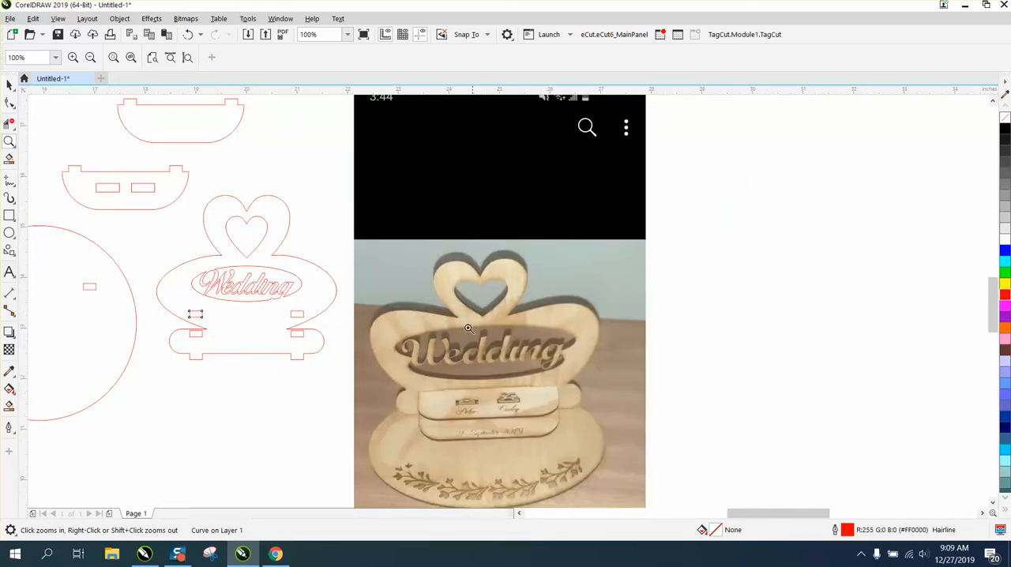
Create a solid black shape without outline from the back panel's enclosed region with Smart Fill, and deselect it.
left_click(9, 405)
left_click(252, 340)
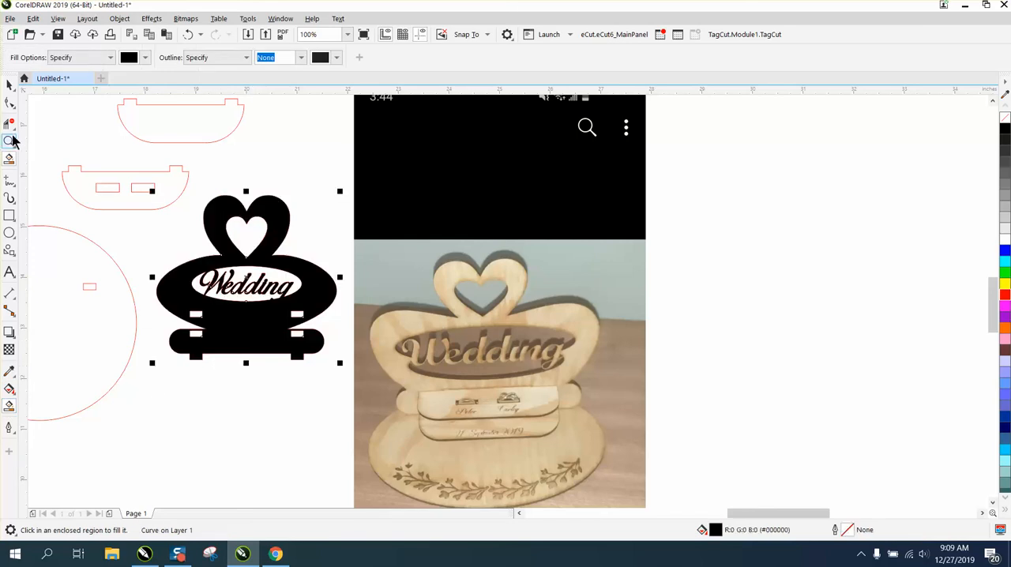
left_click(9, 84)
left_click(283, 163)
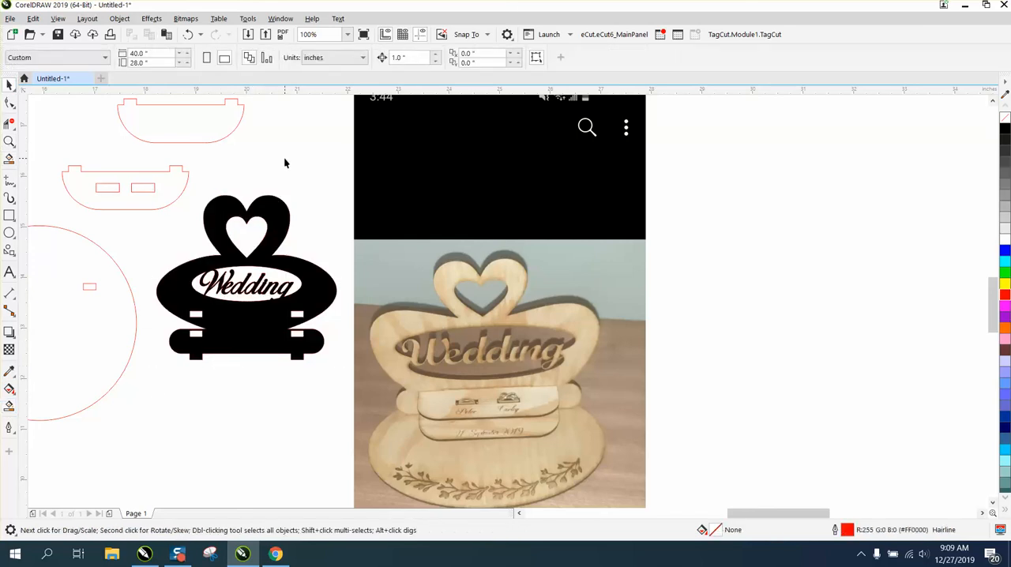